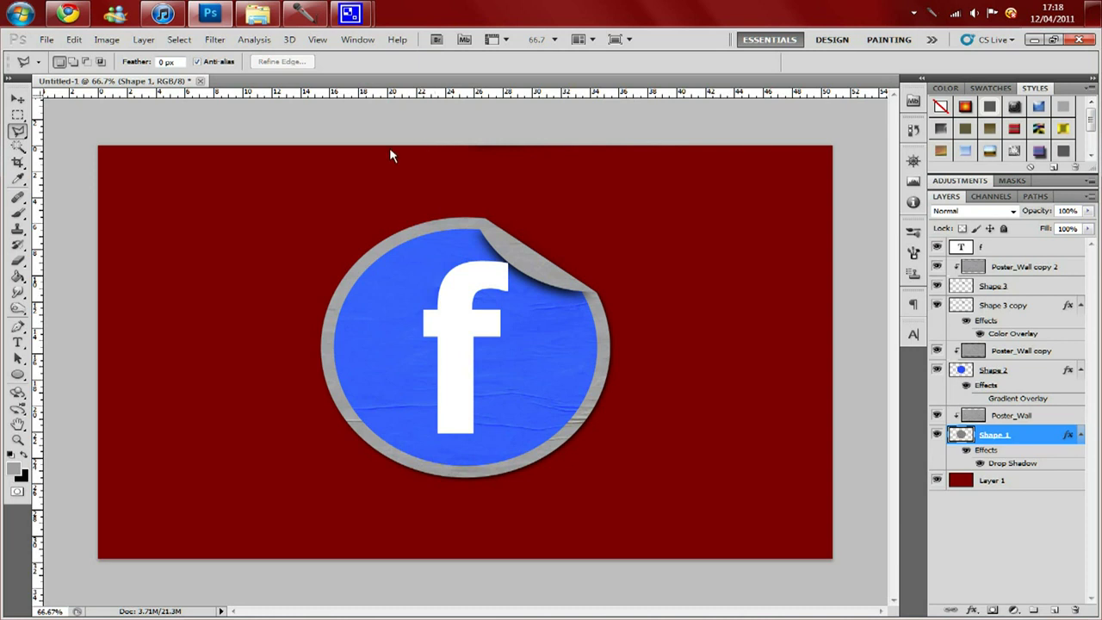
Create a new document 1440 pixels wide and 810 pixels high
{"action": "left_click", "coordinate": [47, 39]}
{"action": "left_click", "coordinate": [64, 55]}
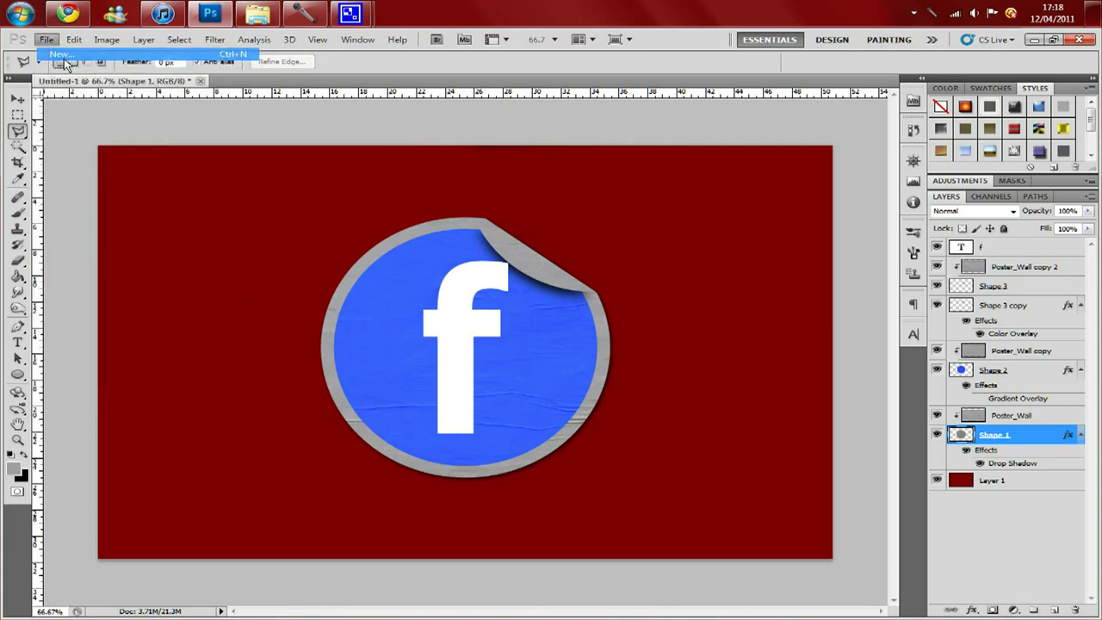
{"action": "double_click", "coordinate": [349, 180]}
{"action": "type", "text": "1"}
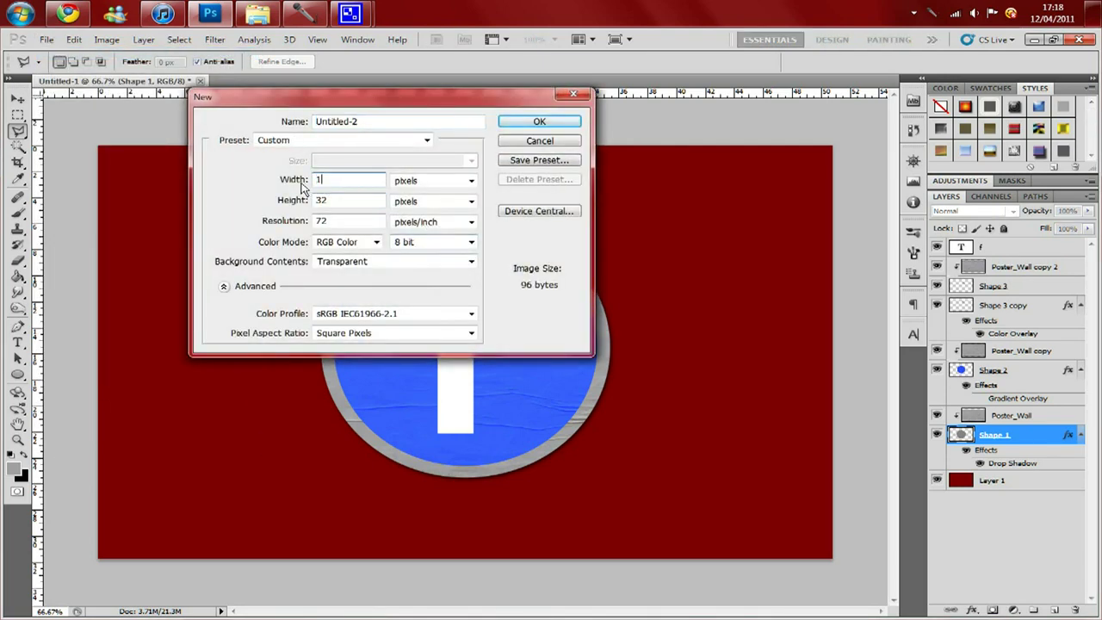
{"action": "type", "text": "440"}
{"action": "key", "text": "Tab"}
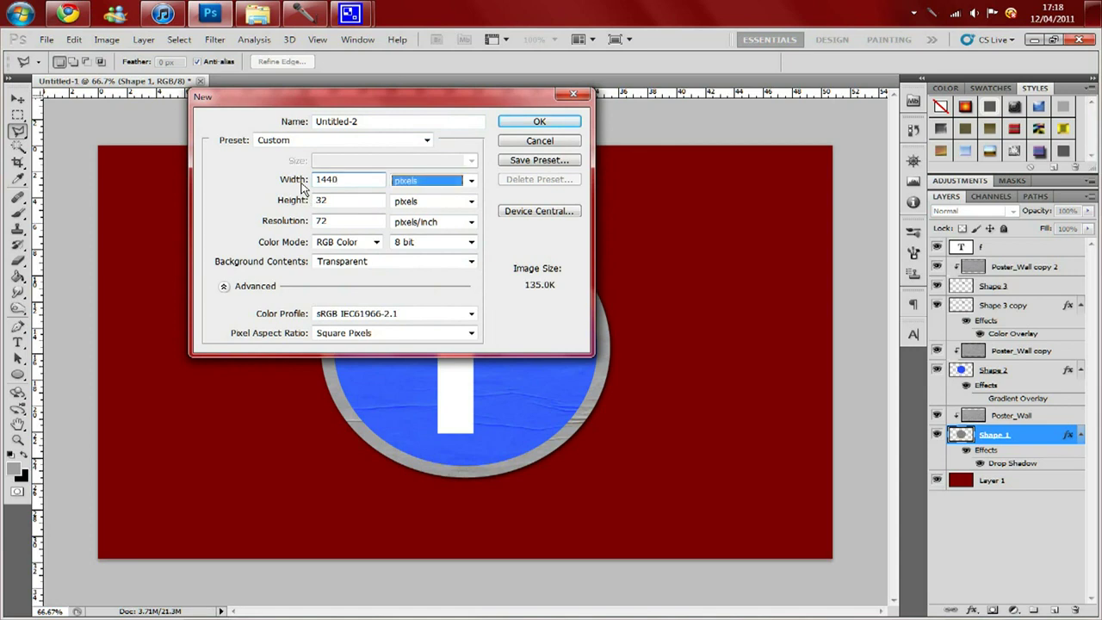
{"action": "key", "text": "Tab"}
{"action": "type", "text": "810"}
{"action": "key", "text": "Return"}
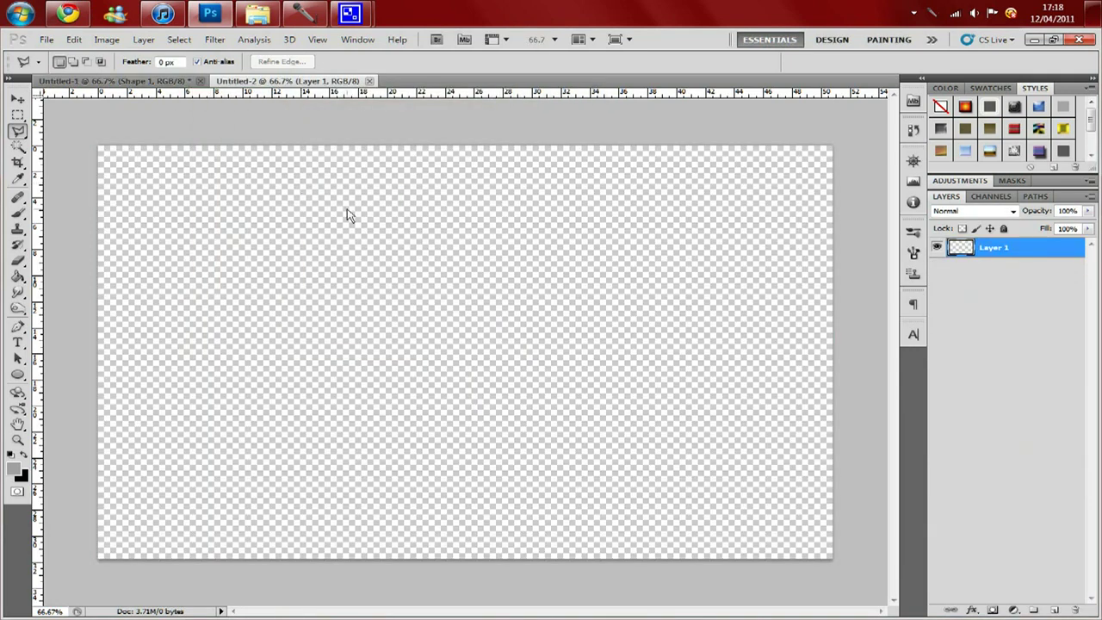
Set the foreground colour to dark red and fill the whole canvas with it
{"action": "key", "text": "i"}
{"action": "left_click", "coordinate": [13, 470]}
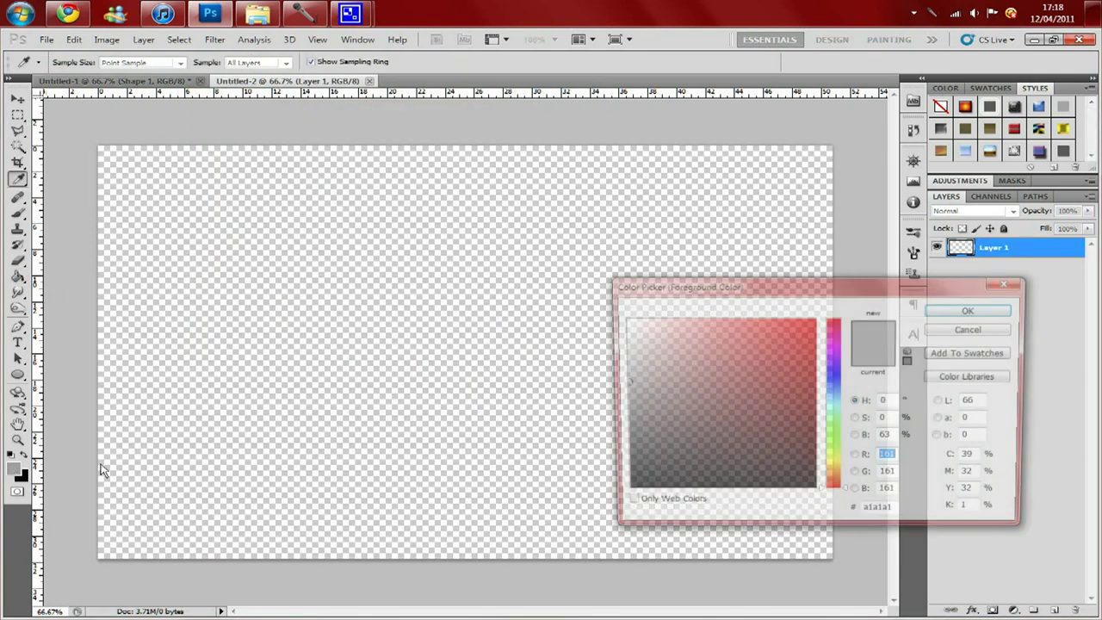
{"action": "left_click_drag", "start_coordinate": [768, 396], "coordinate": [806, 395]}
{"action": "left_click", "coordinate": [955, 311]}
{"action": "key", "text": "g"}
{"action": "left_click", "coordinate": [430, 263]}
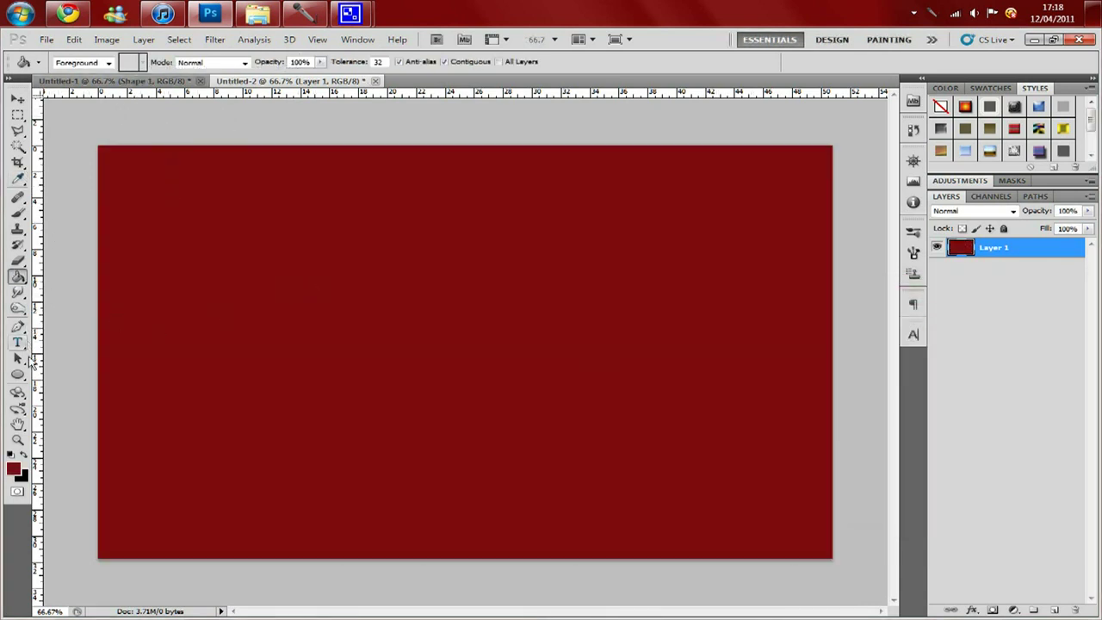
Draw a large mid-grey ellipse shape on the dark red canvas
{"action": "left_click", "coordinate": [17, 376]}
{"action": "left_click", "coordinate": [14, 470]}
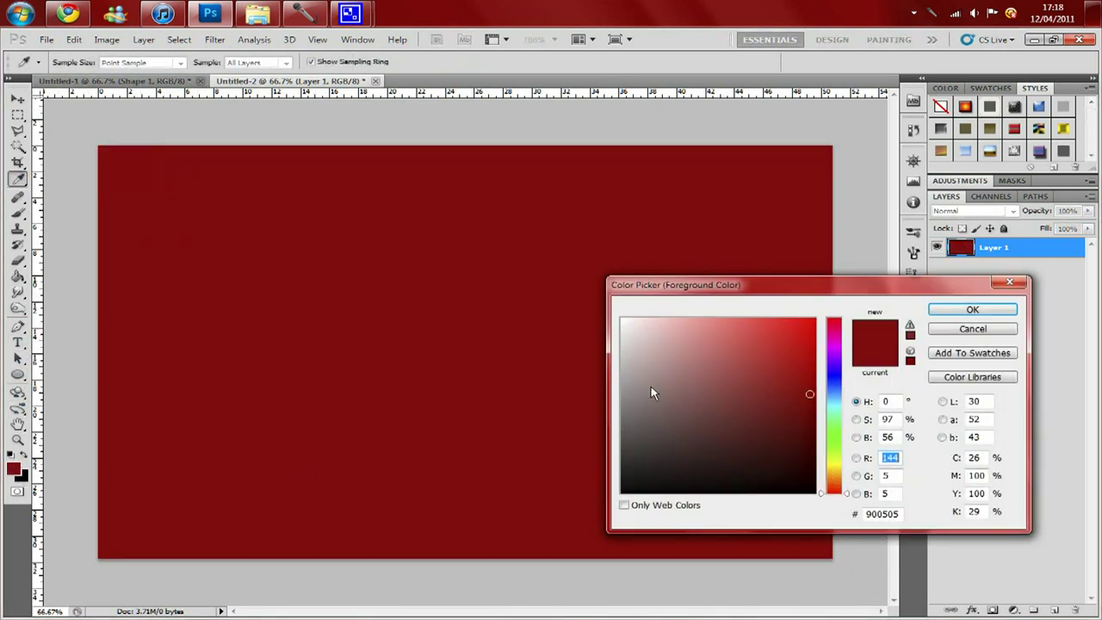
{"action": "left_click_drag", "start_coordinate": [652, 389], "coordinate": [618, 392]}
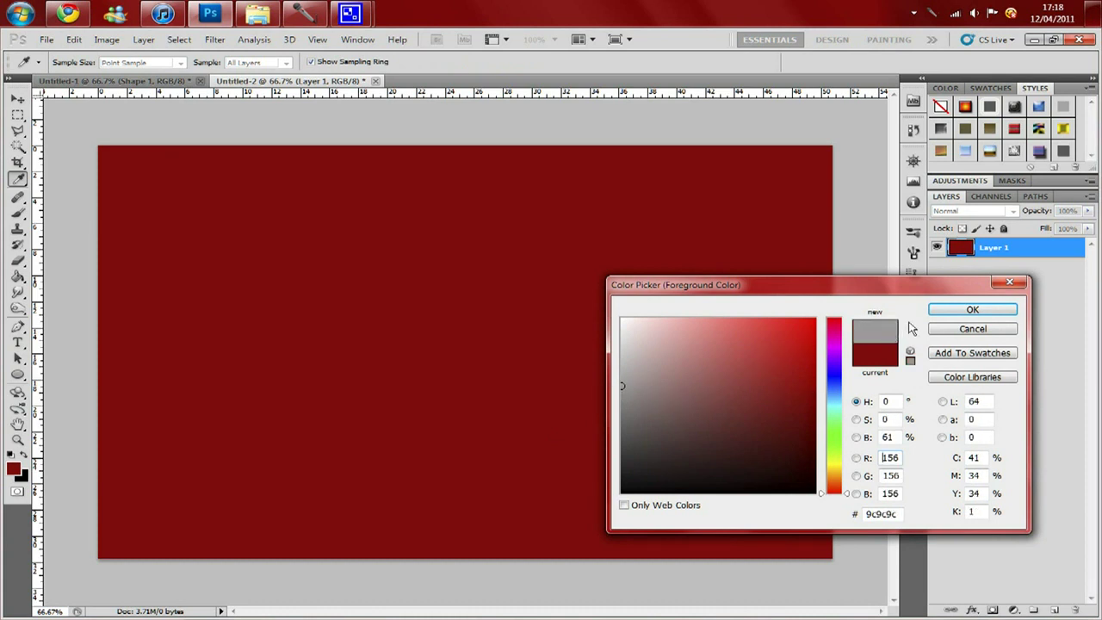
{"action": "left_click", "coordinate": [972, 312]}
{"action": "left_click_drag", "start_coordinate": [303, 204], "coordinate": [671, 535]}
Reposition the grey ellipse and scale it to about 87%, roughly centring it
{"action": "left_click", "coordinate": [18, 99]}
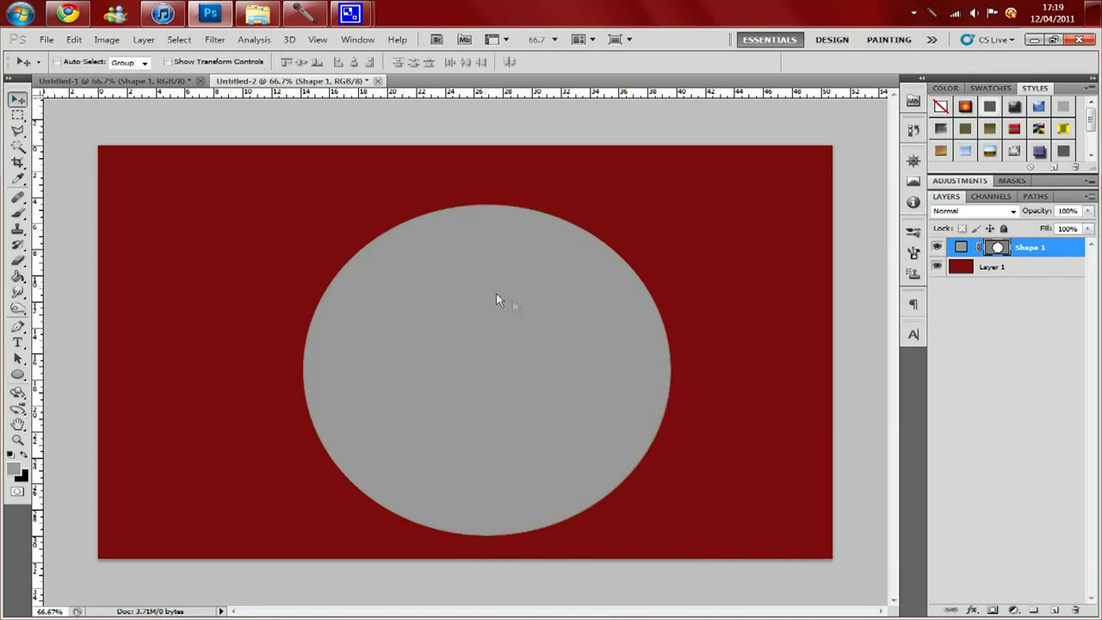
{"action": "mouse_move", "coordinate": [512, 295]}
{"action": "left_mouse_down"}
{"action": "mouse_move", "coordinate": [486, 272]}
{"action": "mouse_move", "coordinate": [493, 284]}
{"action": "left_mouse_up"}
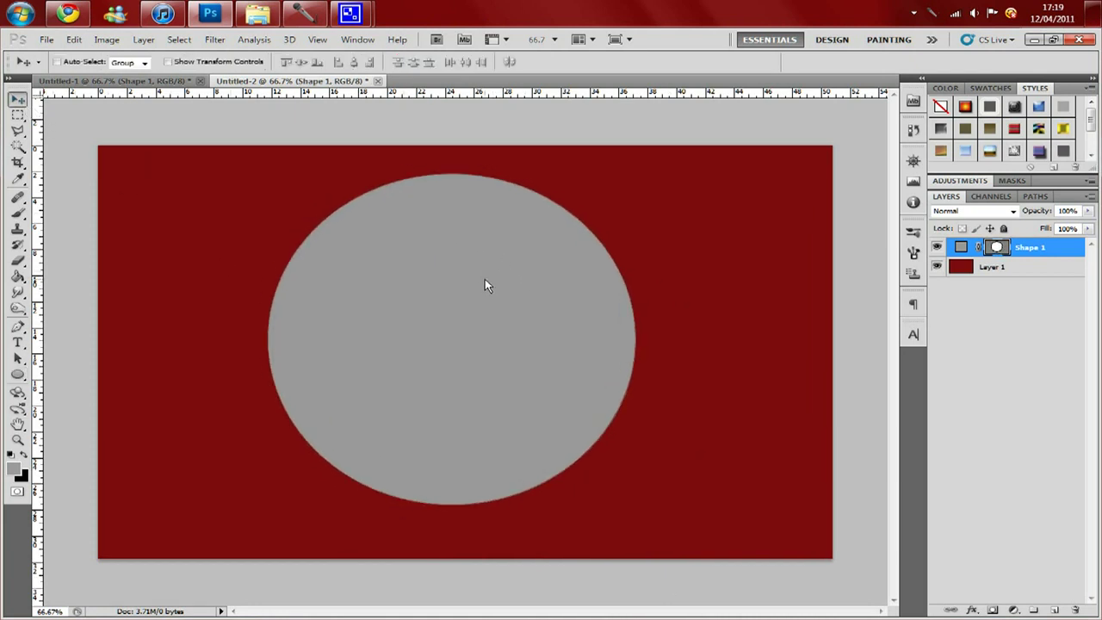
{"action": "key", "text": "ctrl+t"}
{"action": "left_click_drag", "start_coordinate": [637, 506], "coordinate": [568, 435]}
{"action": "left_click_drag", "start_coordinate": [500, 343], "coordinate": [524, 383]}
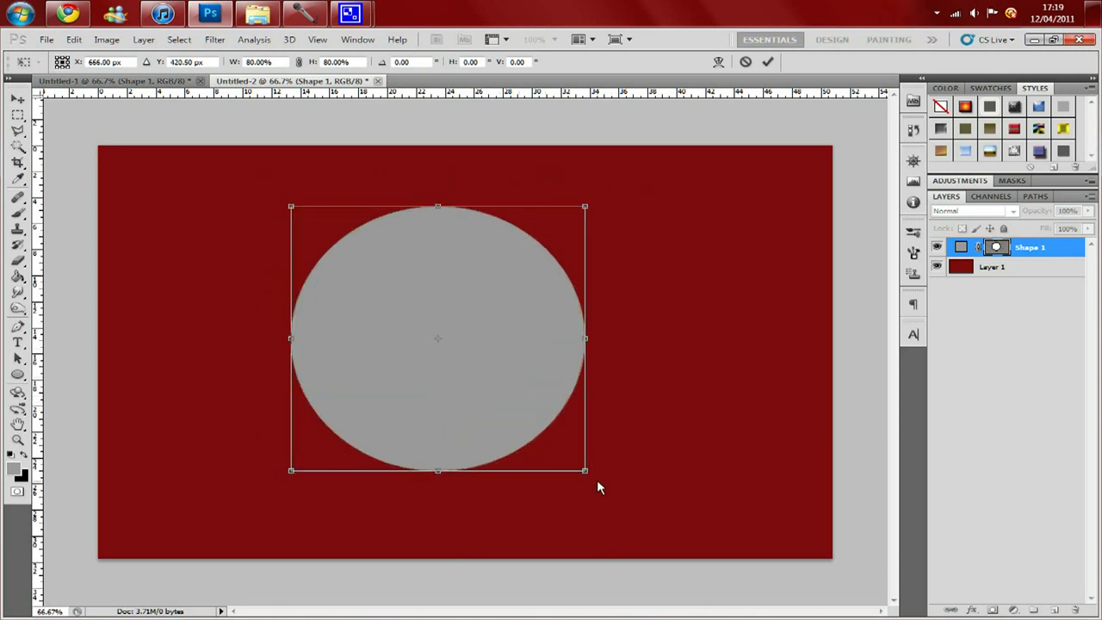
{"action": "left_click_drag", "start_coordinate": [591, 473], "coordinate": [614, 490]}
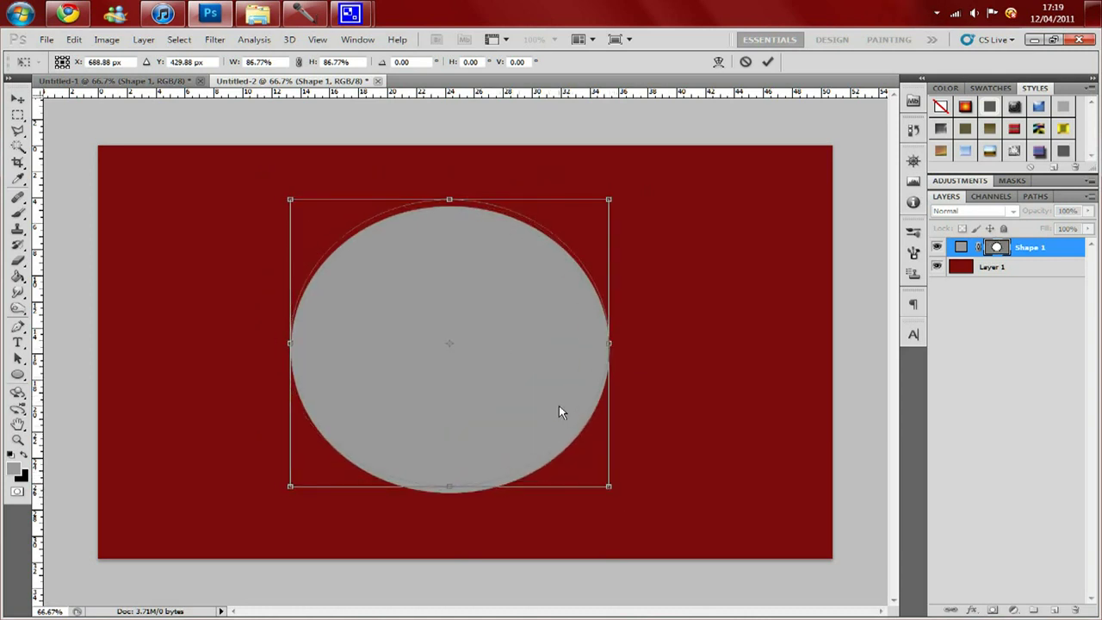
{"action": "left_click", "coordinate": [18, 99]}
{"action": "left_click", "coordinate": [433, 265]}
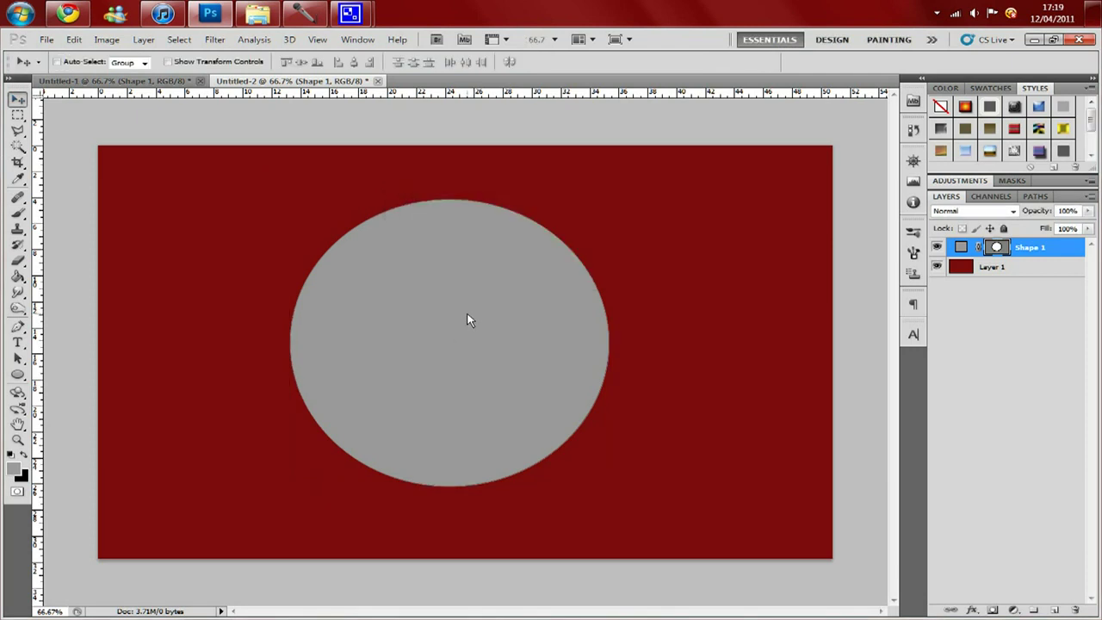
{"action": "left_click_drag", "start_coordinate": [469, 320], "coordinate": [475, 322]}
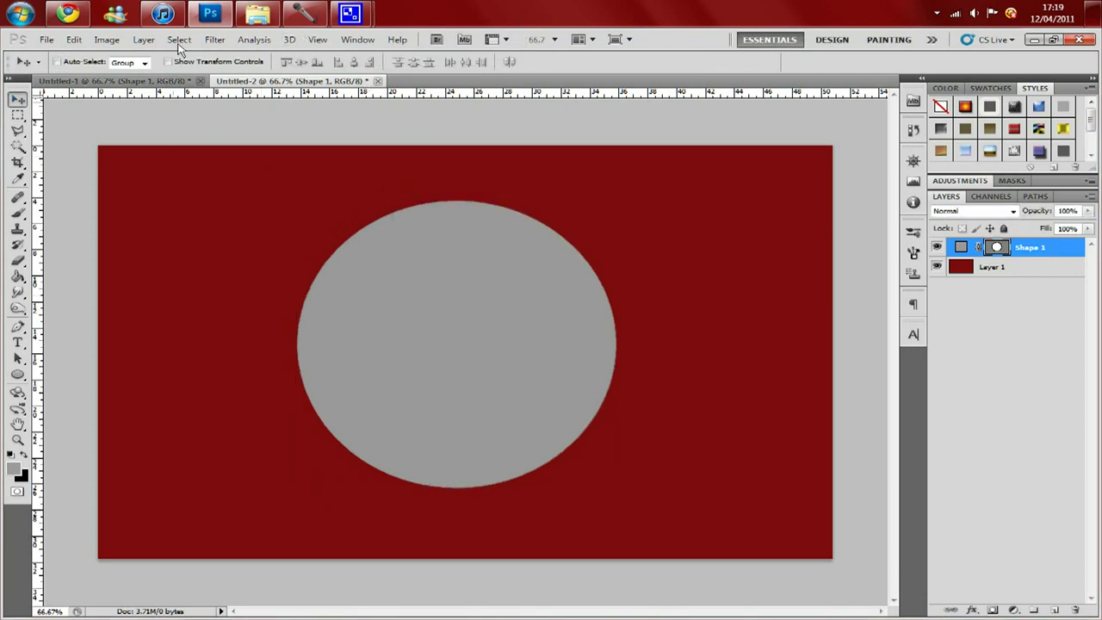
Set the foreground colour to a bright blue
{"action": "left_click", "coordinate": [12, 469]}
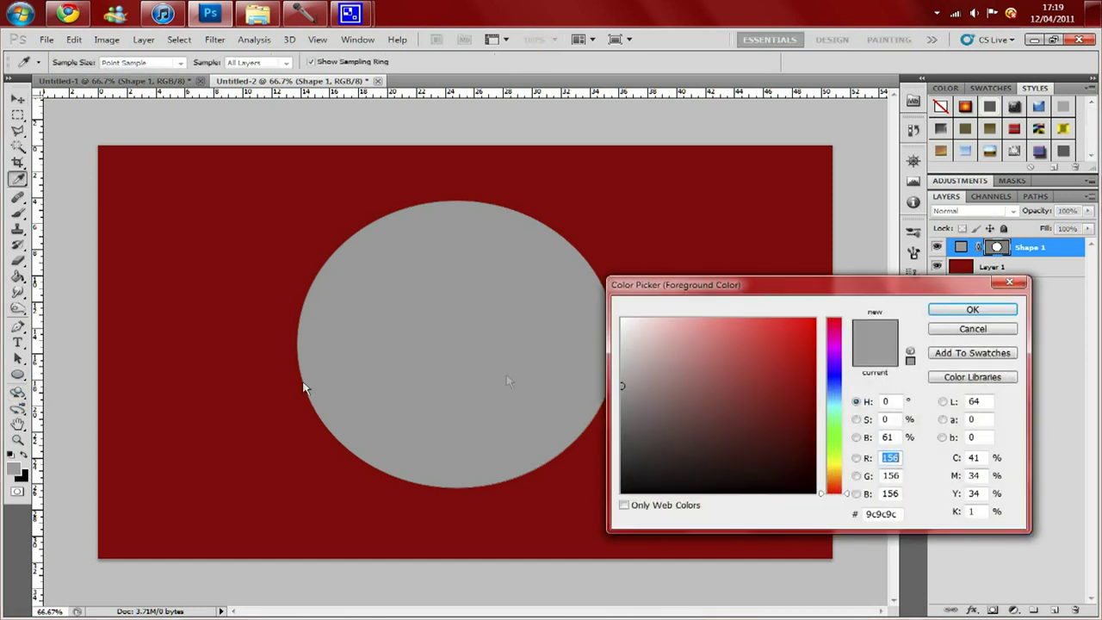
{"action": "left_click", "coordinate": [831, 403]}
{"action": "left_click_drag", "start_coordinate": [822, 367], "coordinate": [821, 348]}
{"action": "left_click_drag", "start_coordinate": [843, 398], "coordinate": [832, 388]}
{"action": "left_click_drag", "start_coordinate": [816, 348], "coordinate": [828, 335]}
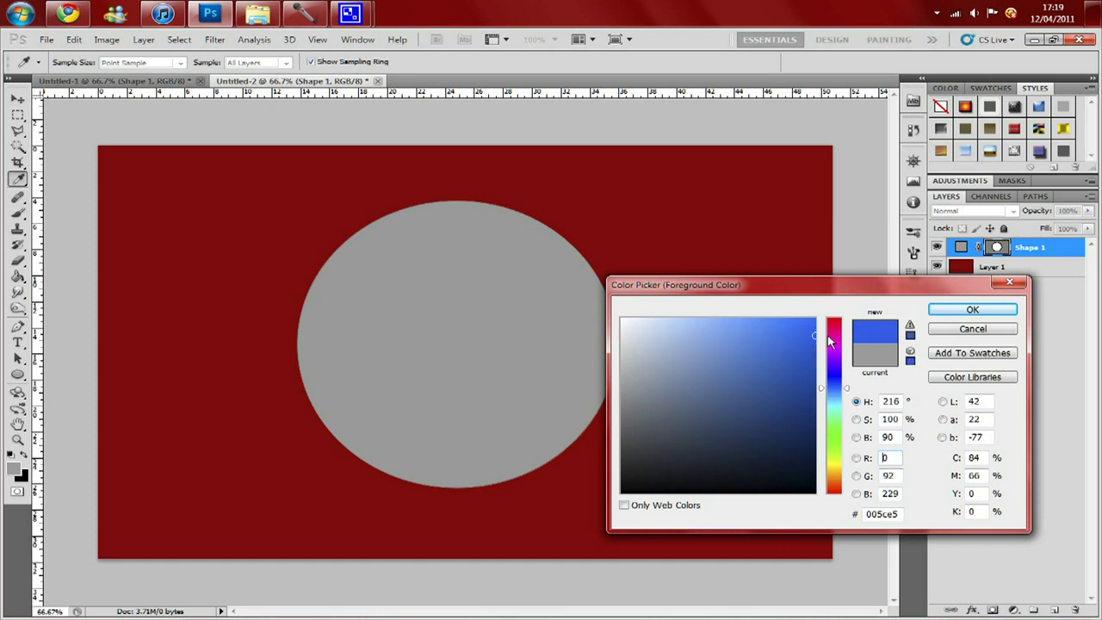
{"action": "left_click", "coordinate": [955, 314]}
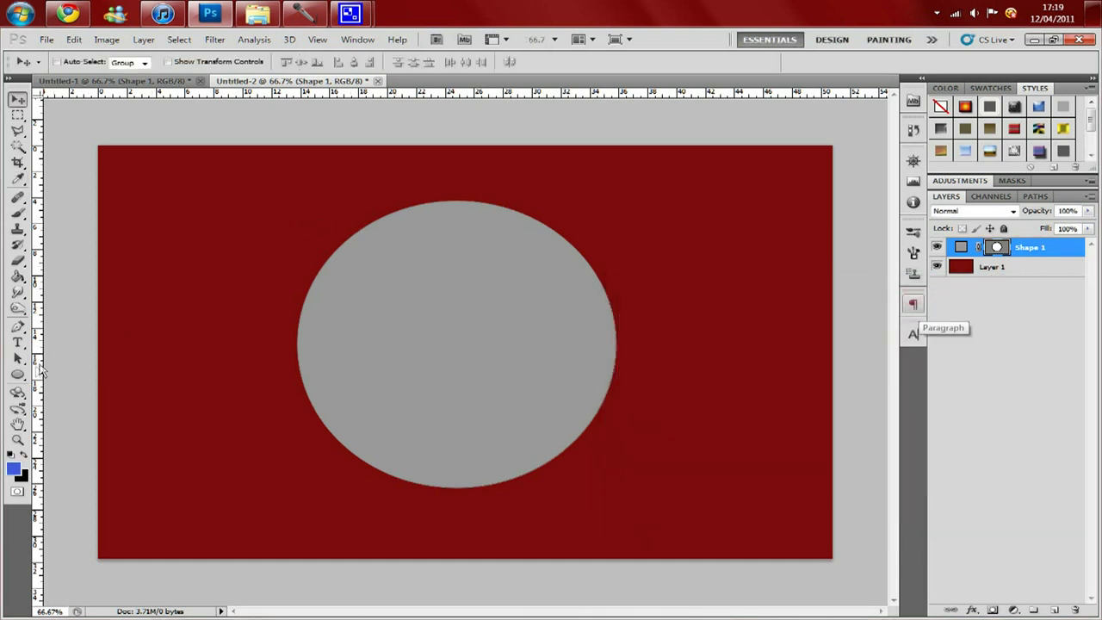
Draw a trial ellipse and a small test ellipse, undoing both
{"action": "key", "text": "u"}
{"action": "left_click_drag", "start_coordinate": [350, 204], "coordinate": [639, 481]}
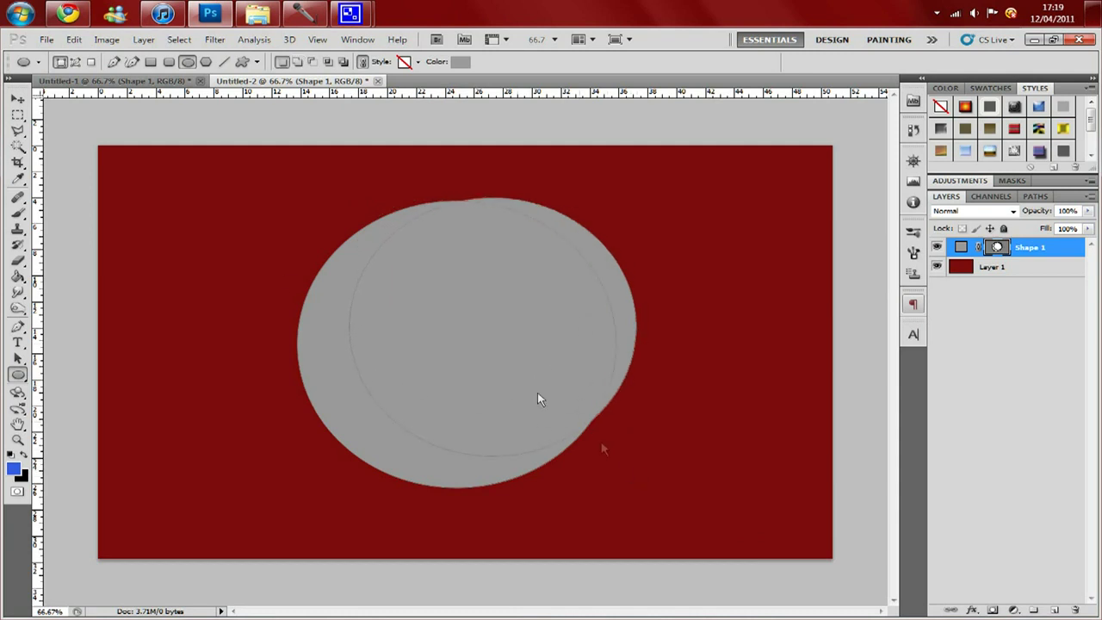
{"action": "left_click", "coordinate": [17, 98]}
{"action": "left_click_drag", "start_coordinate": [488, 331], "coordinate": [552, 334]}
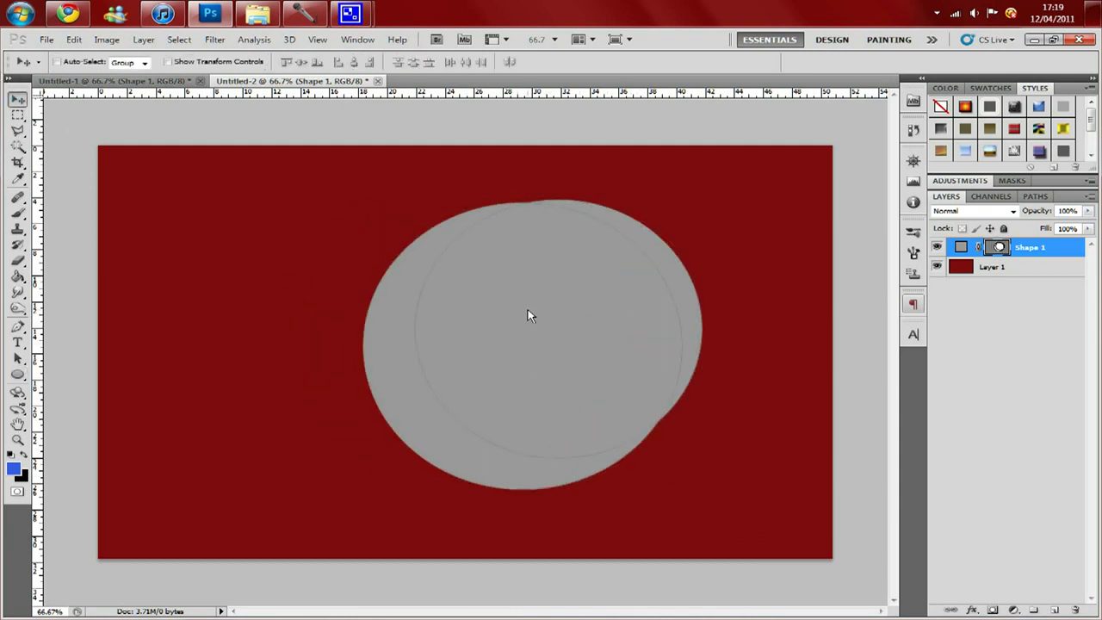
{"action": "key", "text": "ctrl+z"}
{"action": "key", "text": "ctrl+z"}
{"action": "key", "text": "ctrl+z"}
{"action": "key", "text": "ctrl+z"}
{"action": "key", "text": "ctrl+z"}
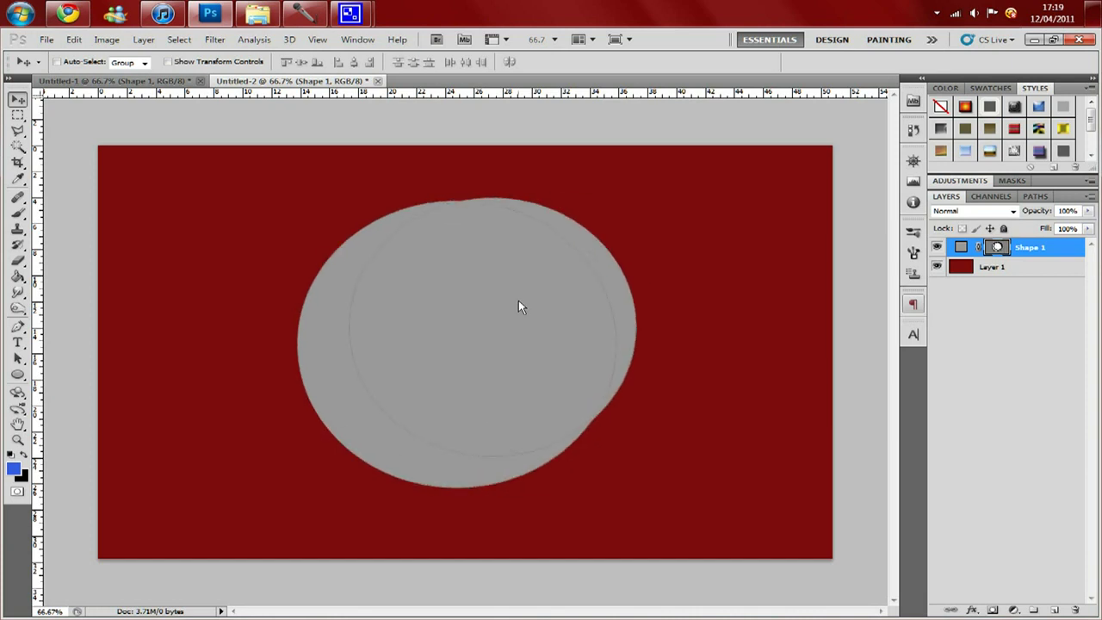
{"action": "left_click", "coordinate": [18, 374]}
{"action": "mouse_move", "coordinate": [155, 196]}
{"action": "left_mouse_down"}
{"action": "mouse_move", "coordinate": [204, 253]}
{"action": "mouse_move", "coordinate": [197, 231]}
{"action": "left_mouse_up"}
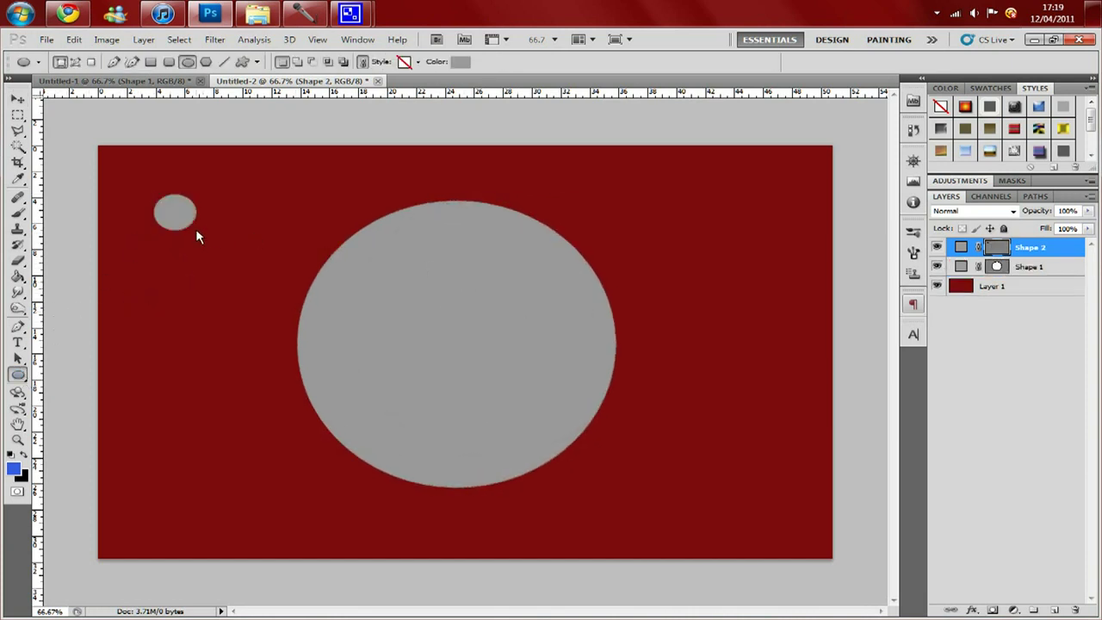
{"action": "key", "text": "ctrl+z"}
Set the ellipse shape colour to a saturated blue
{"action": "left_click", "coordinate": [460, 61]}
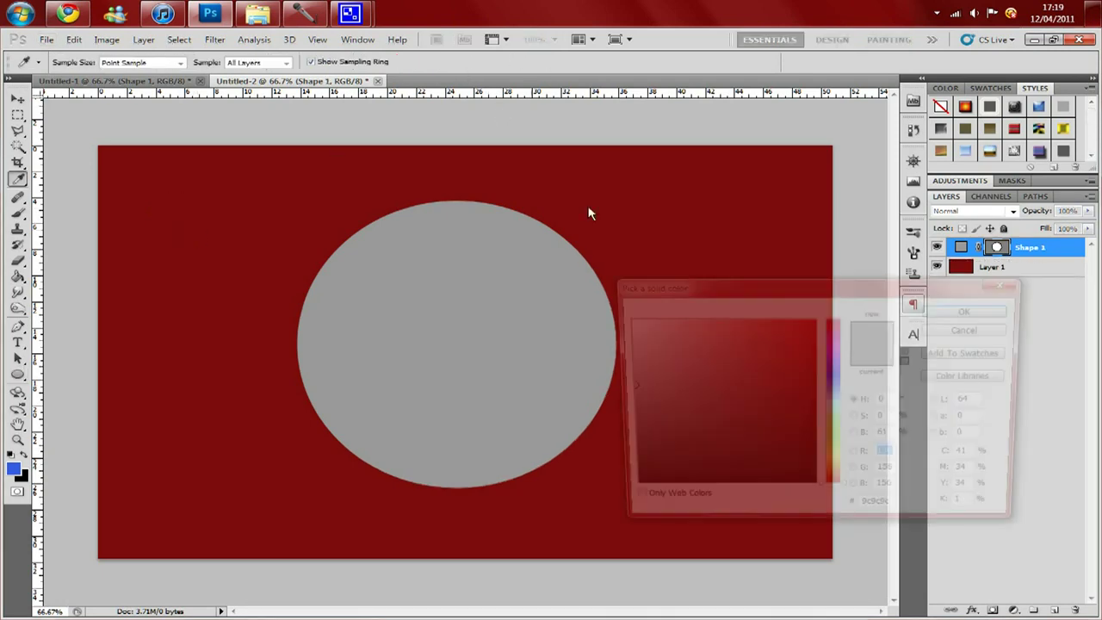
{"action": "left_click", "coordinate": [831, 383]}
{"action": "left_click", "coordinate": [814, 338]}
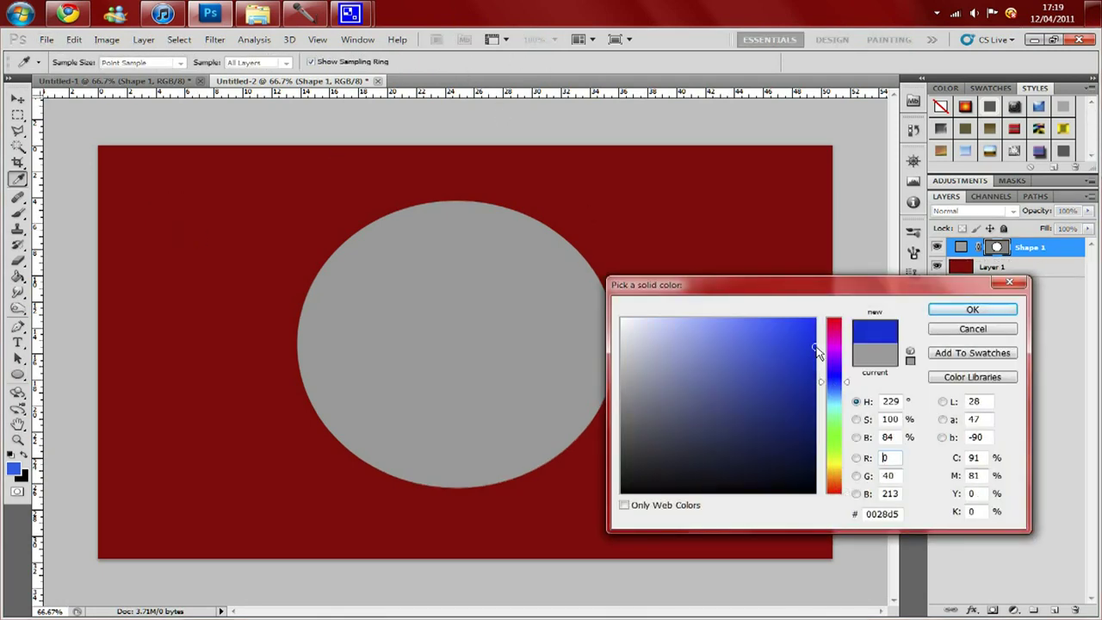
{"action": "left_click", "coordinate": [971, 310]}
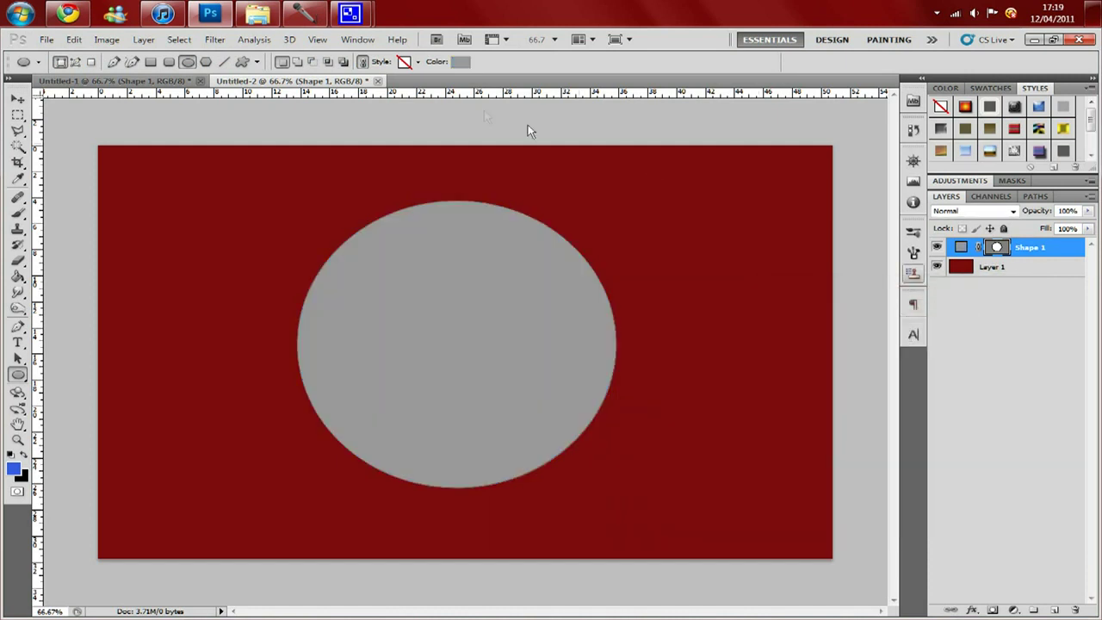
On a new layer, draw a blue ellipse and centre it over the grey one
{"action": "left_click", "coordinate": [1055, 610]}
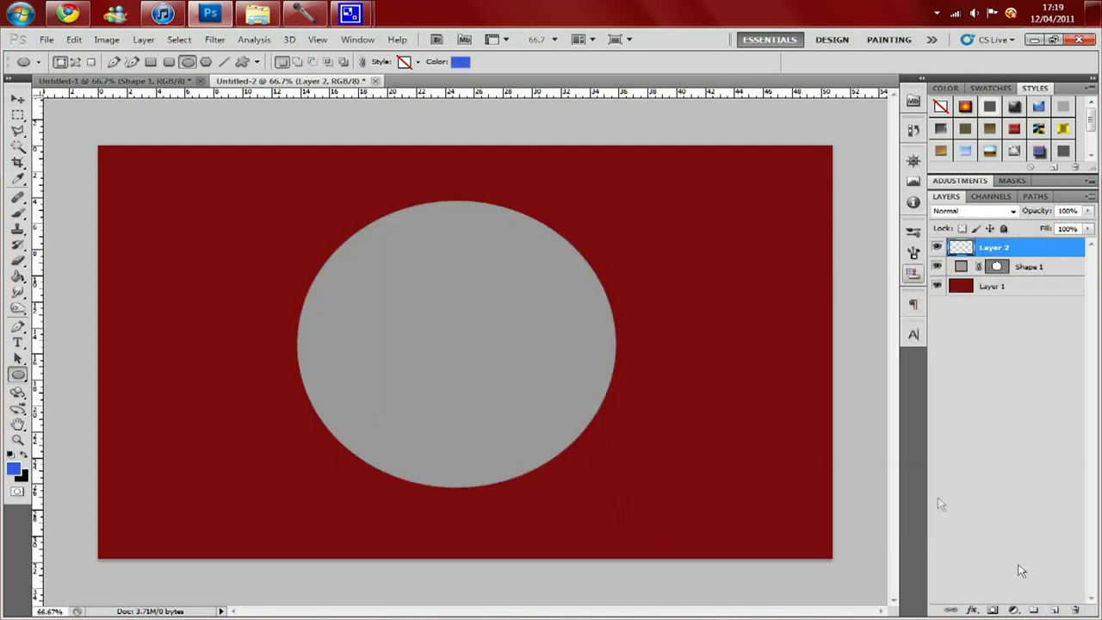
{"action": "left_click_drag", "start_coordinate": [172, 206], "coordinate": [458, 488]}
{"action": "left_click", "coordinate": [17, 99]}
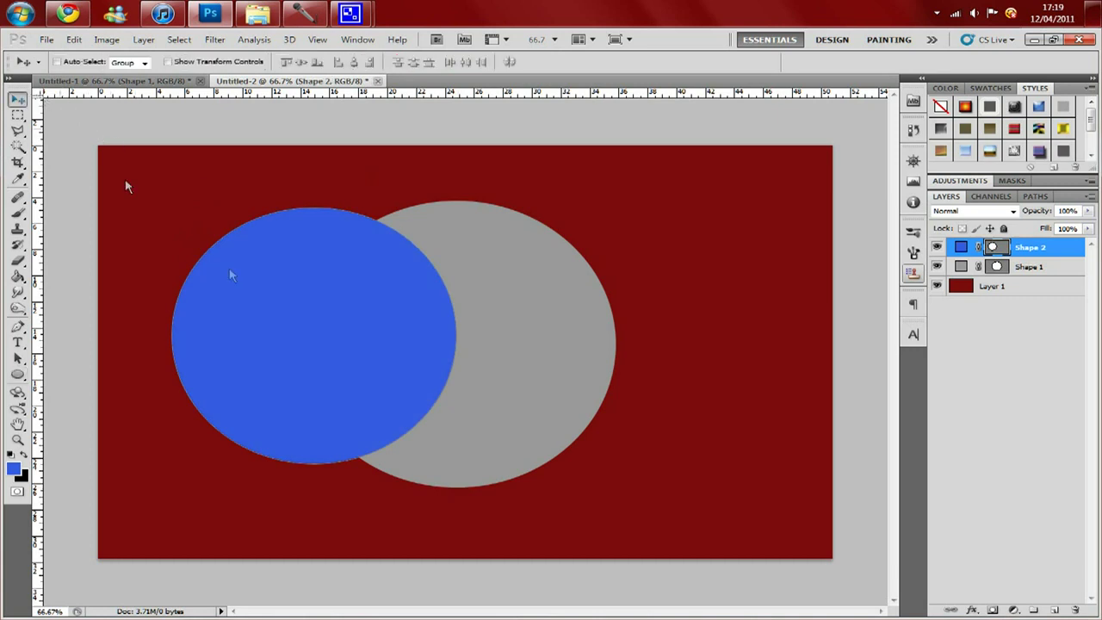
{"action": "left_click_drag", "start_coordinate": [252, 288], "coordinate": [393, 294]}
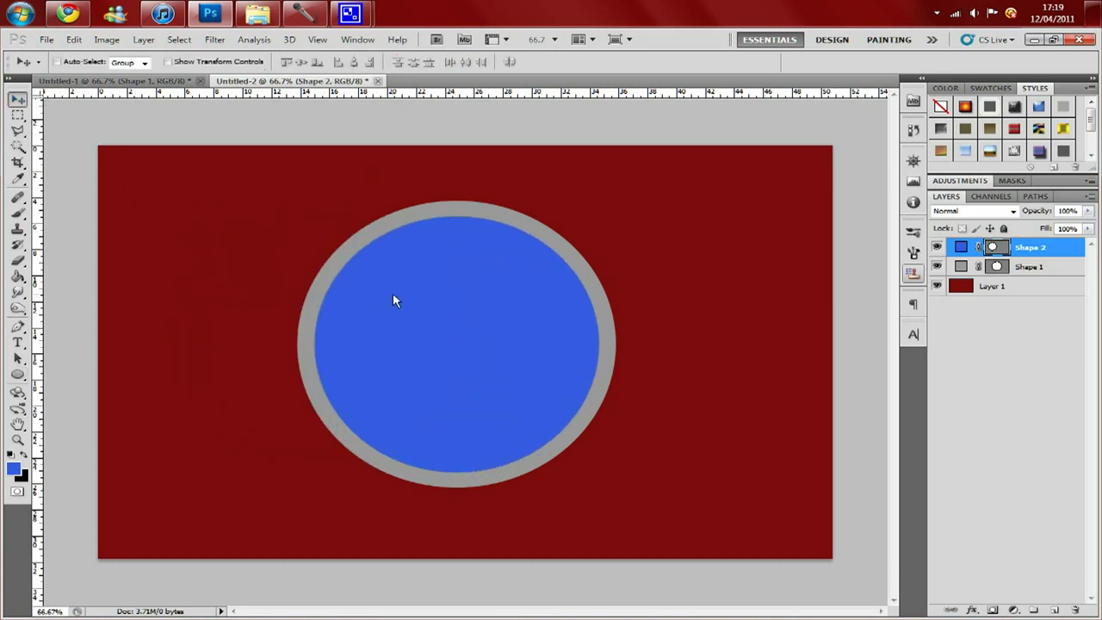
Rasterize both the blue Shape 2 and grey Shape 1 layers
{"action": "right_click", "coordinate": [1070, 249]}
{"action": "left_click", "coordinate": [997, 366]}
{"action": "left_click", "coordinate": [1024, 267]}
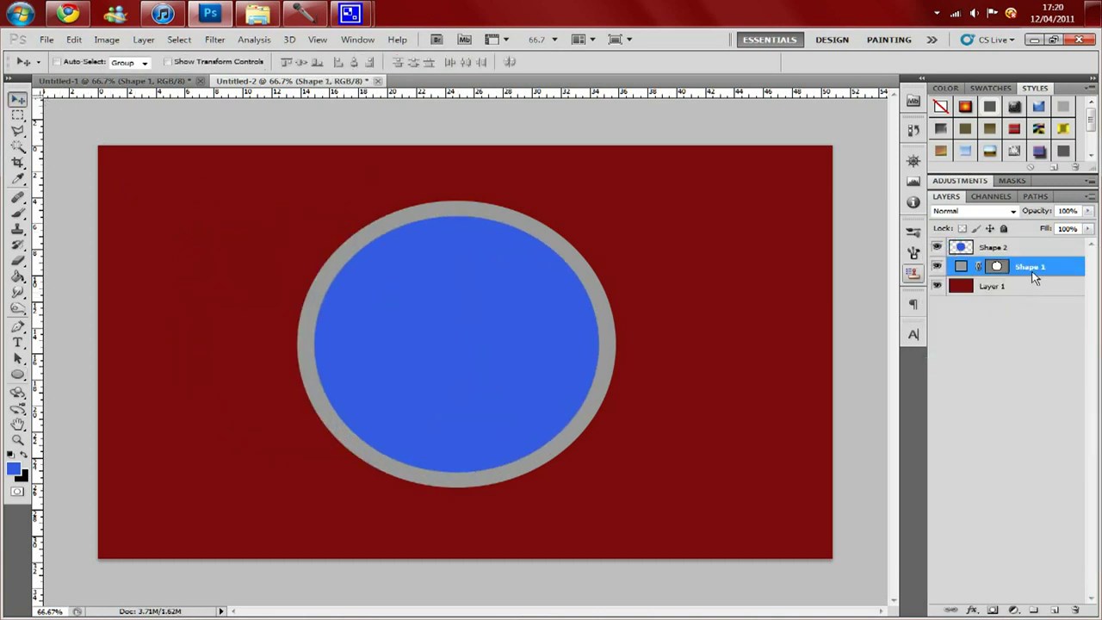
{"action": "right_click", "coordinate": [1024, 267]}
{"action": "left_click", "coordinate": [1016, 389]}
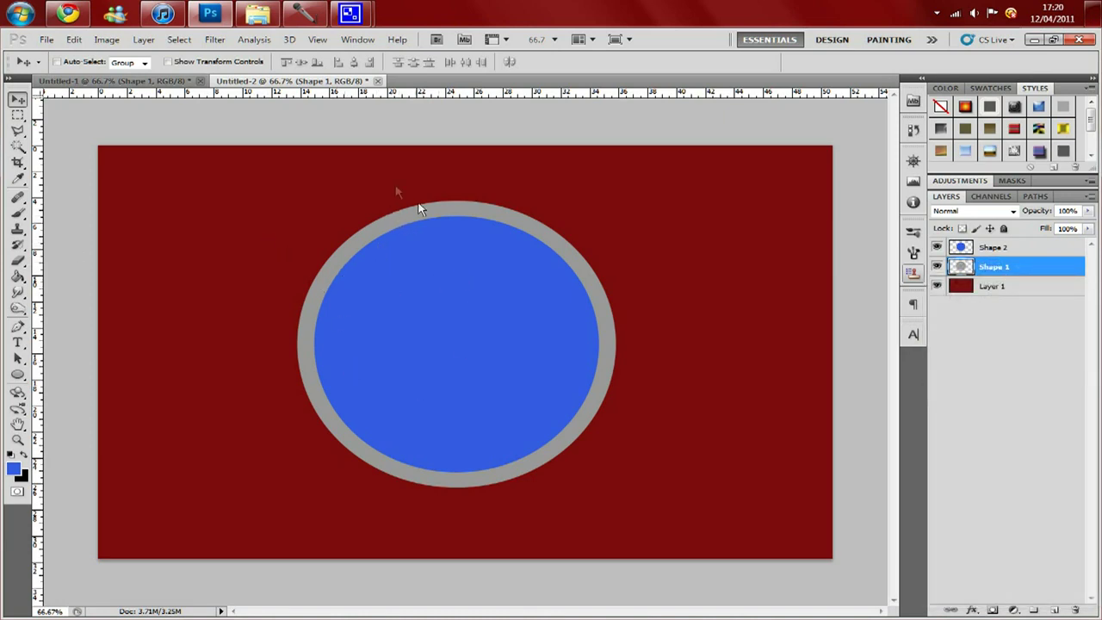
{"action": "left_click", "coordinate": [258, 14]}
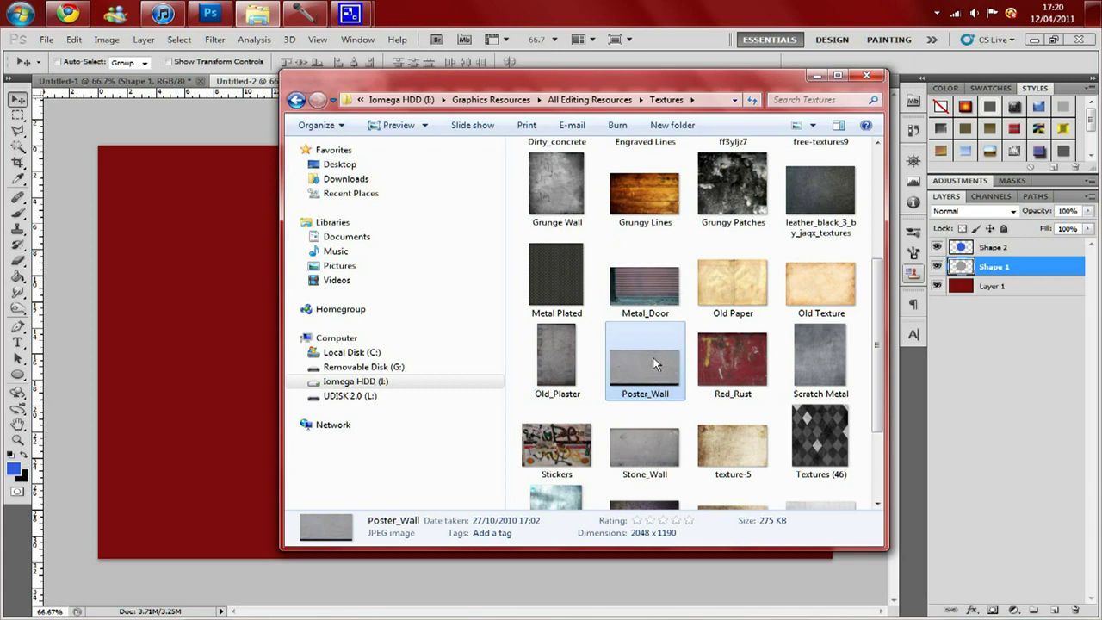
Drag the Poster_Wall thumbnail from the Textures folder onto the Photoshop canvas
{"action": "left_click_drag", "start_coordinate": [643, 370], "coordinate": [217, 410]}
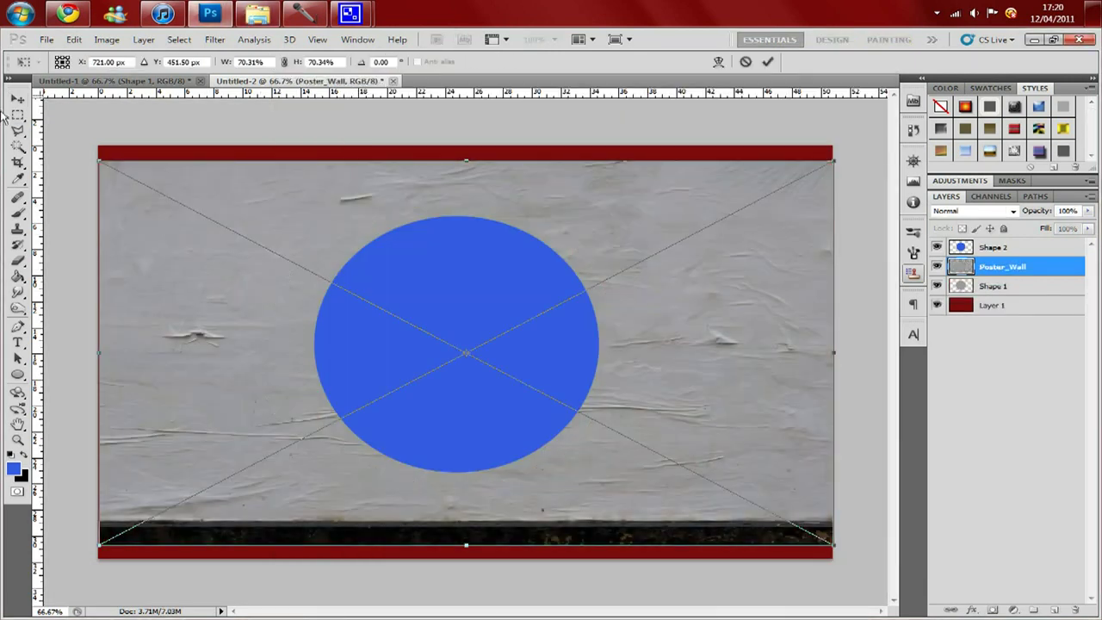
Commit the placed Poster_Wall texture and clip it to Shape 1, the grey ring
{"action": "left_click", "coordinate": [18, 101]}
{"action": "left_click", "coordinate": [455, 255]}
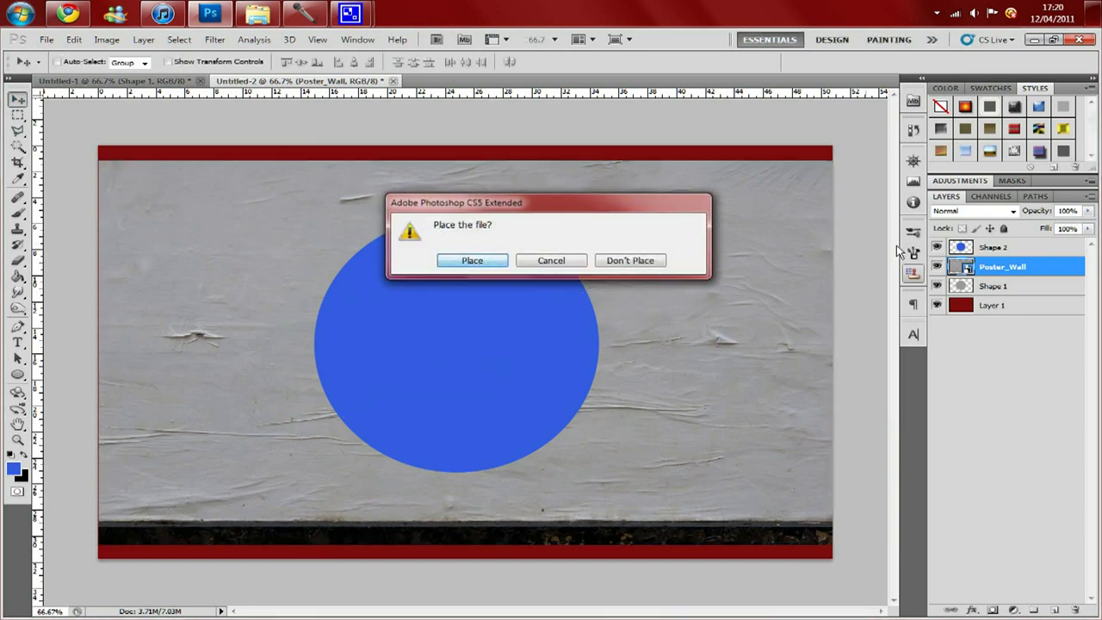
{"action": "right_click", "coordinate": [1005, 275]}
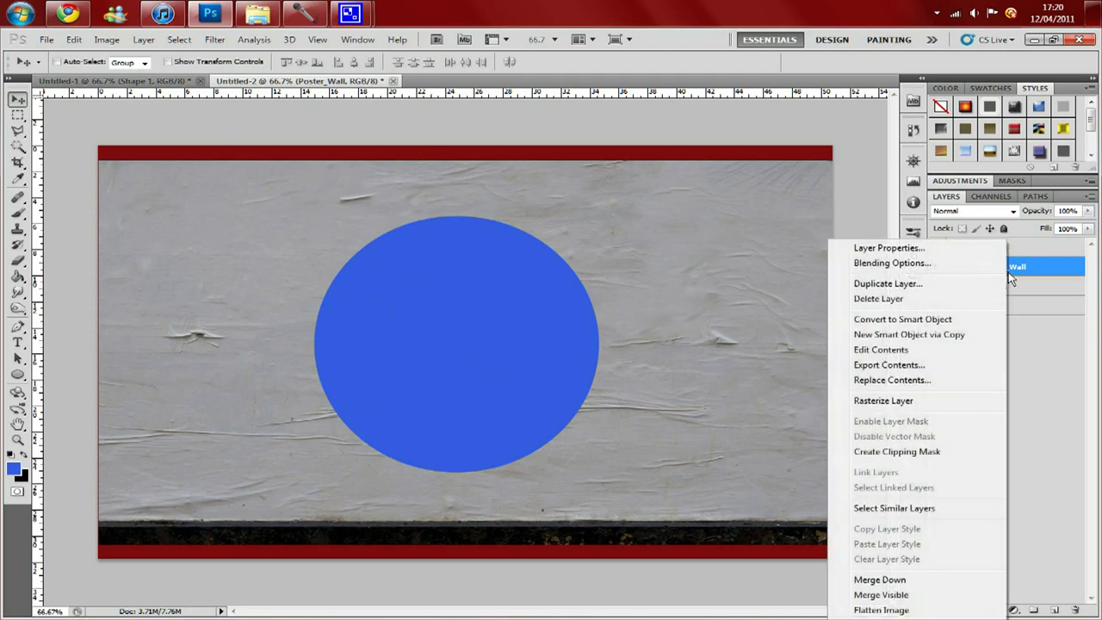
{"action": "left_click", "coordinate": [936, 455]}
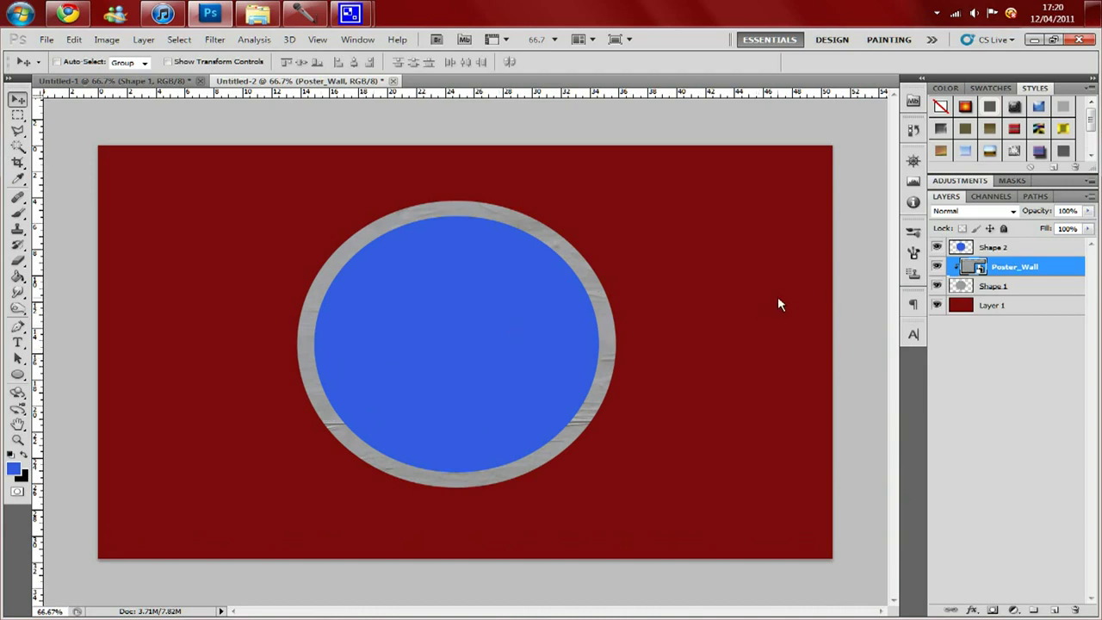
Duplicate Poster_Wall above Shape 2, clip it to the blue circle, and blend it in Overlay mode
{"action": "right_click", "coordinate": [1050, 266]}
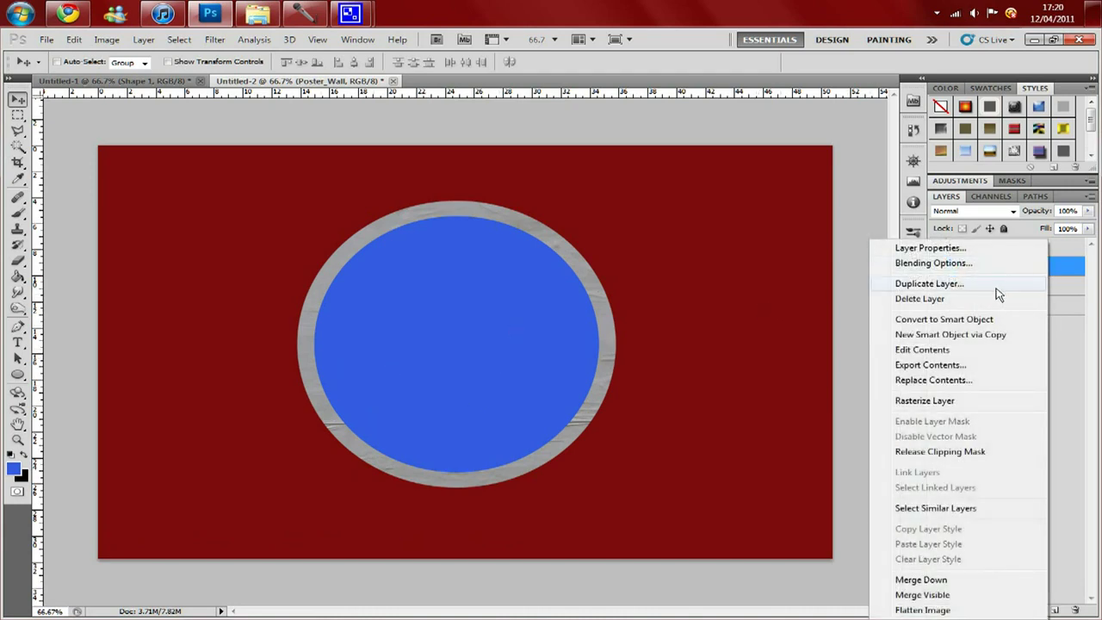
{"action": "left_click", "coordinate": [928, 283]}
{"action": "left_click", "coordinate": [525, 153]}
{"action": "left_click_drag", "start_coordinate": [1037, 277], "coordinate": [1039, 251]}
{"action": "left_click", "coordinate": [1018, 248]}
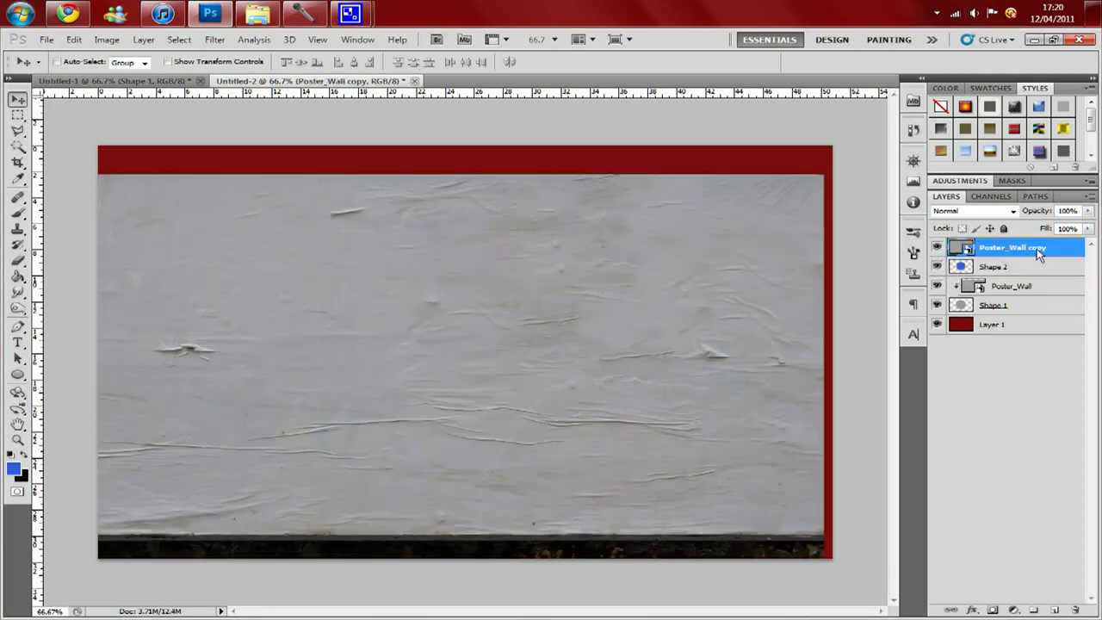
{"action": "right_click", "coordinate": [1039, 251]}
{"action": "left_click", "coordinate": [945, 454]}
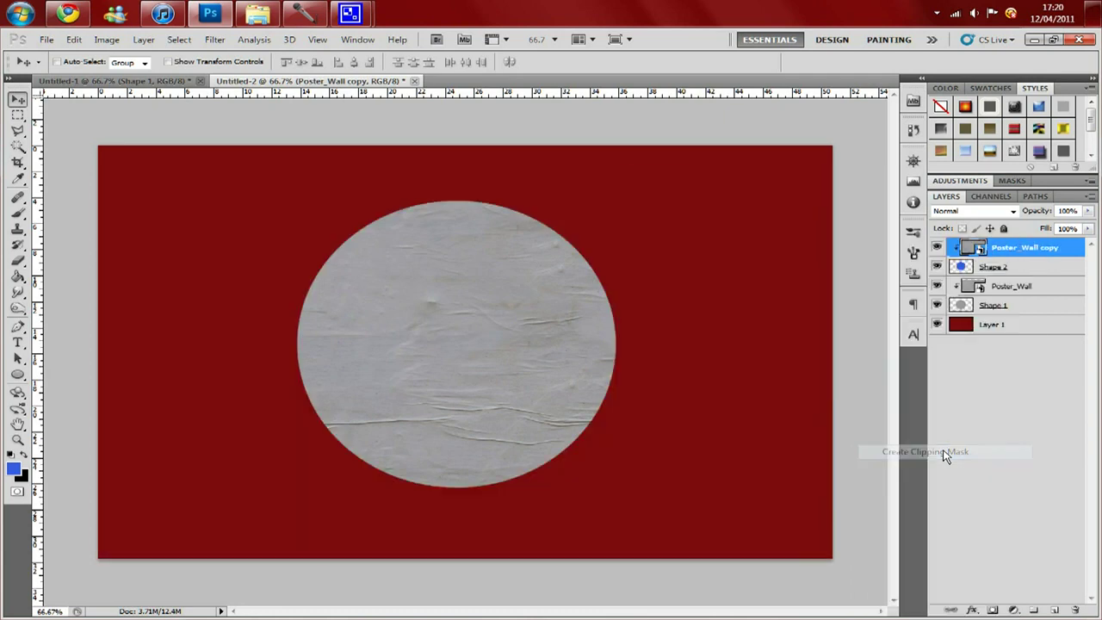
{"action": "left_click", "coordinate": [990, 212]}
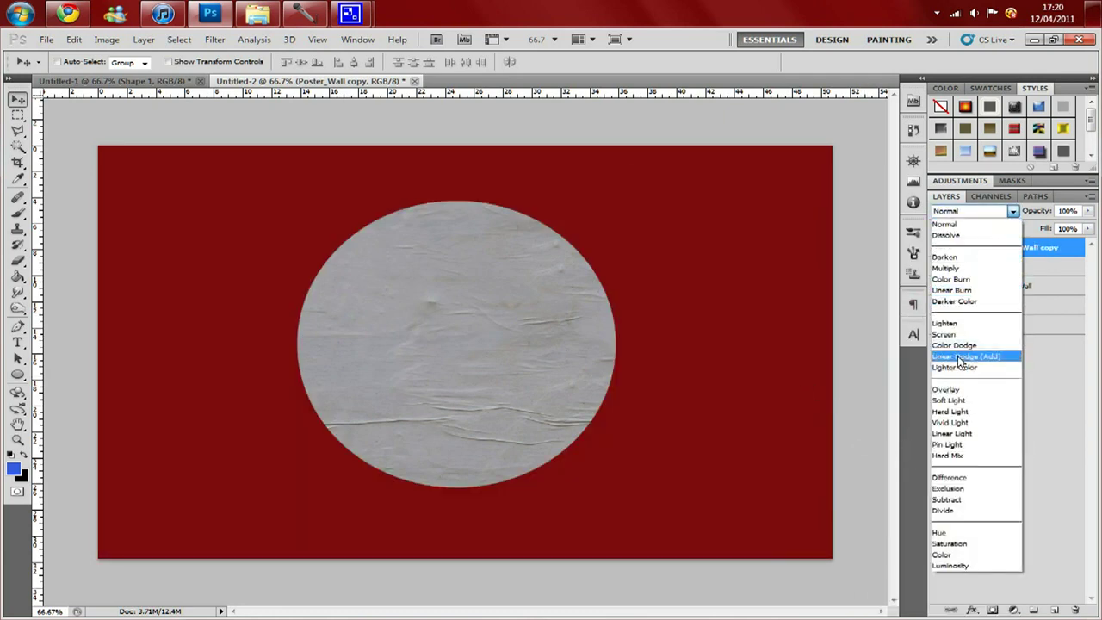
{"action": "left_click", "coordinate": [947, 390]}
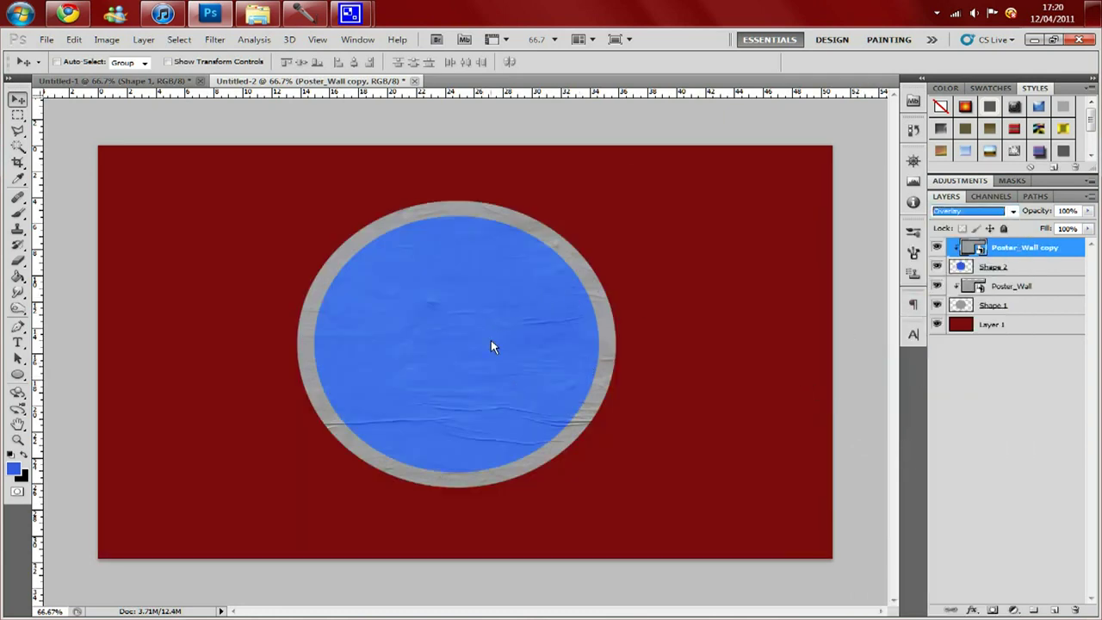
{"action": "key", "text": "ctrl+plus"}
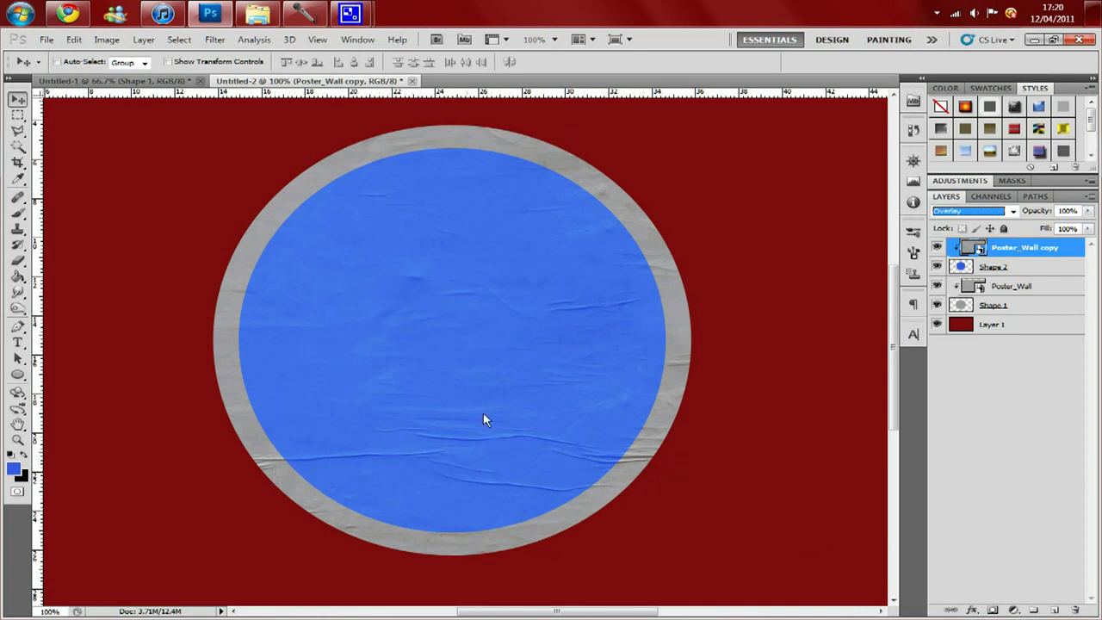
Type a white lowercase 'f' and move it to the centre of the blue circle
{"action": "key", "text": "ctrl+minus"}
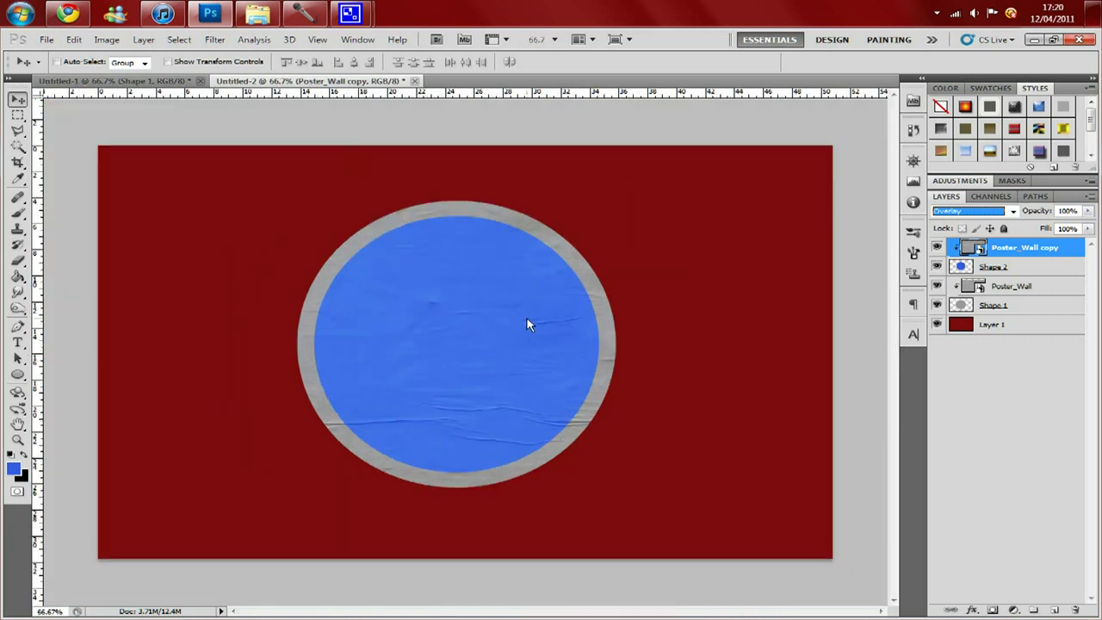
{"action": "left_click", "coordinate": [17, 342]}
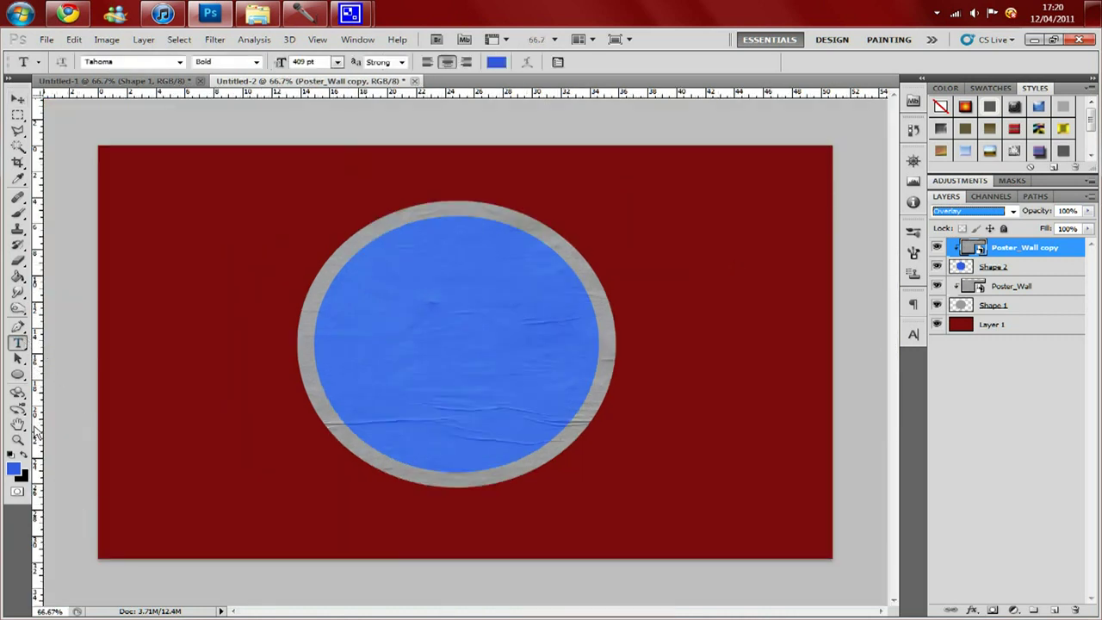
{"action": "left_click", "coordinate": [10, 453]}
{"action": "left_click", "coordinate": [24, 454]}
{"action": "left_click", "coordinate": [148, 420]}
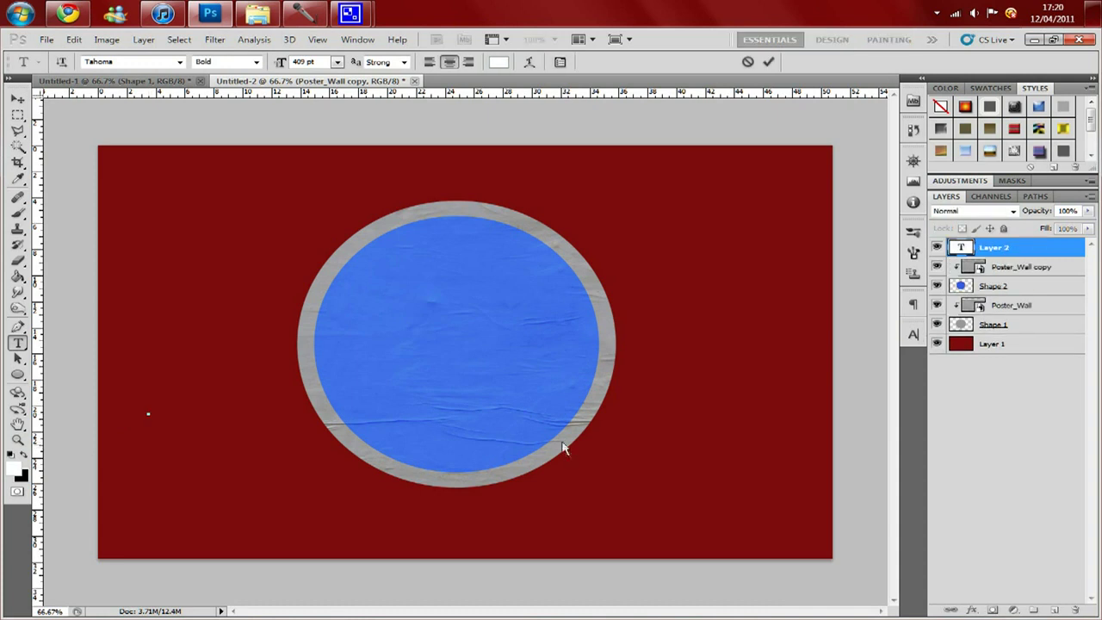
{"action": "type", "text": "f"}
{"action": "left_click", "coordinate": [19, 103]}
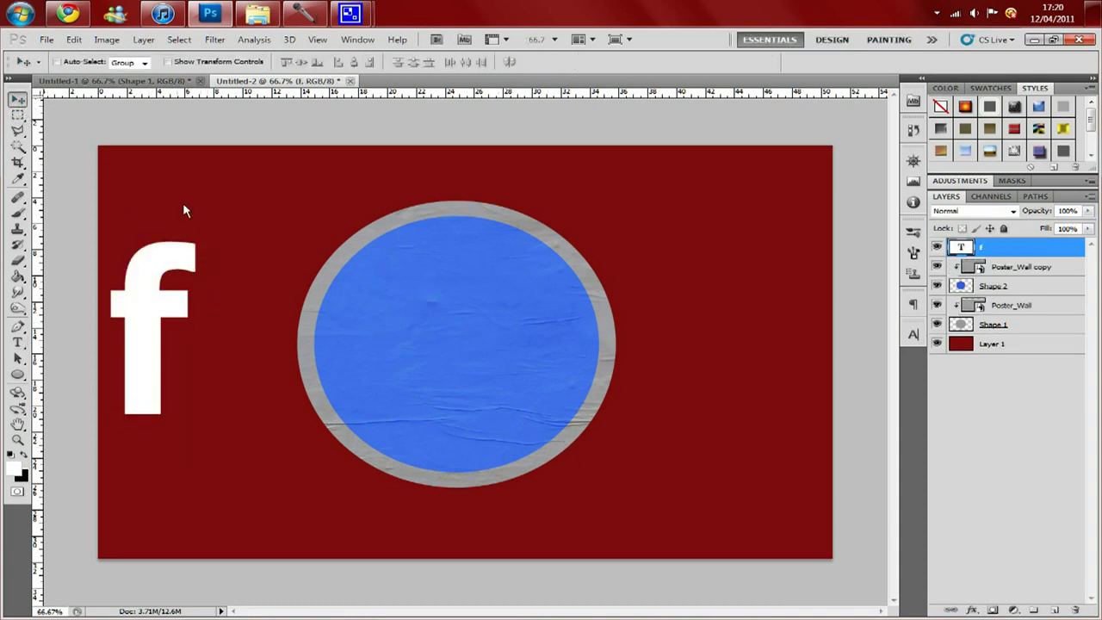
{"action": "left_click_drag", "start_coordinate": [127, 362], "coordinate": [433, 379]}
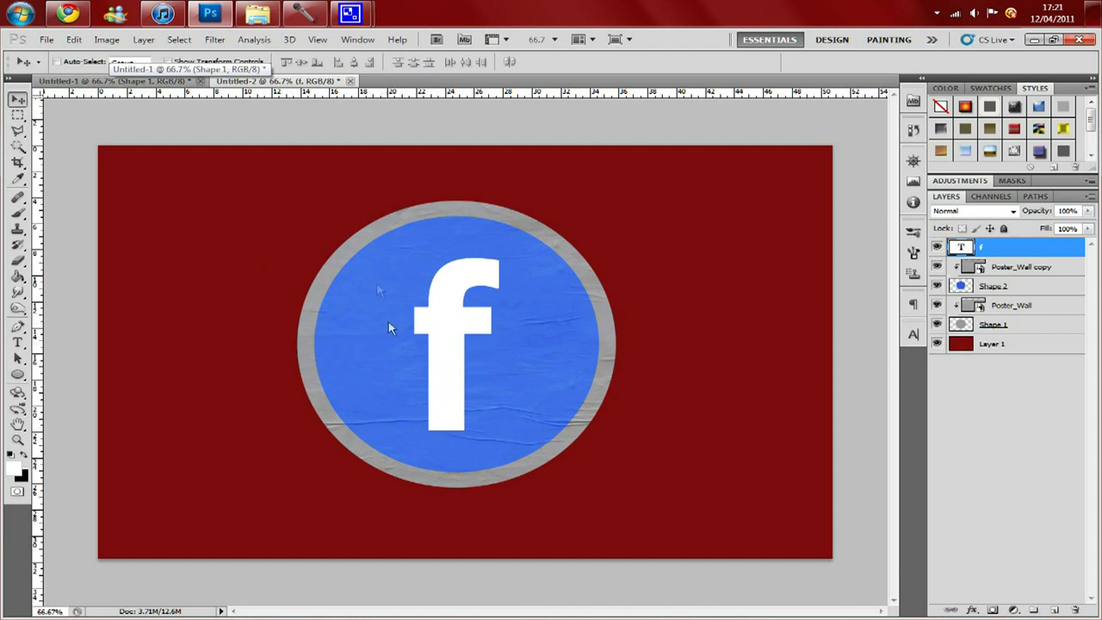
{"action": "left_click", "coordinate": [448, 320]}
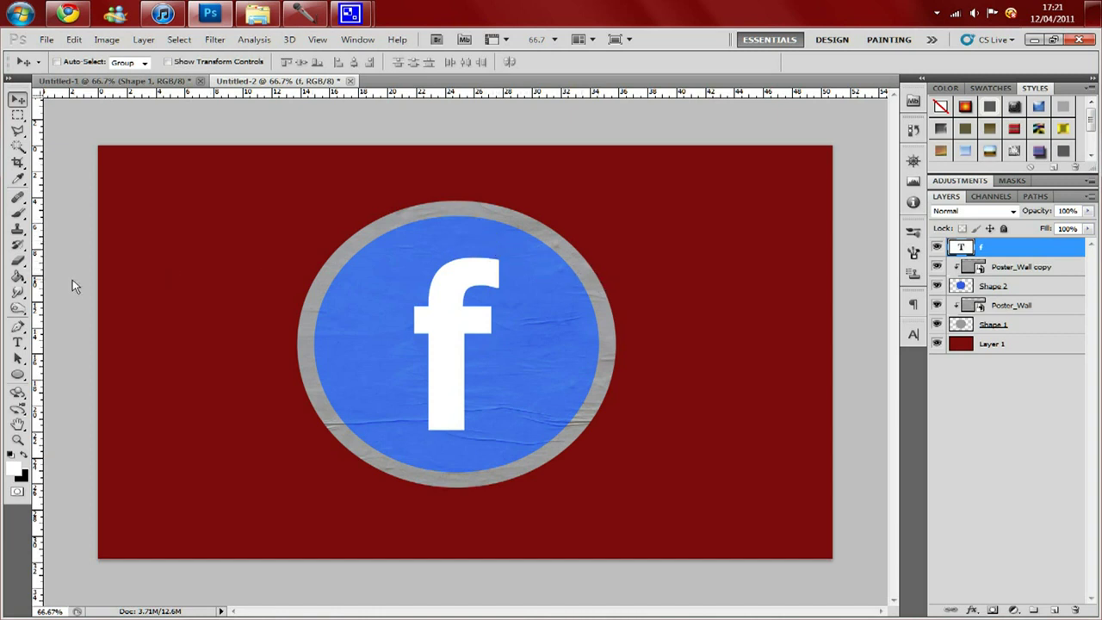
Sample the ring's plain grey as the foreground colour, temporarily hiding the wall texture
{"action": "left_click", "coordinate": [18, 376]}
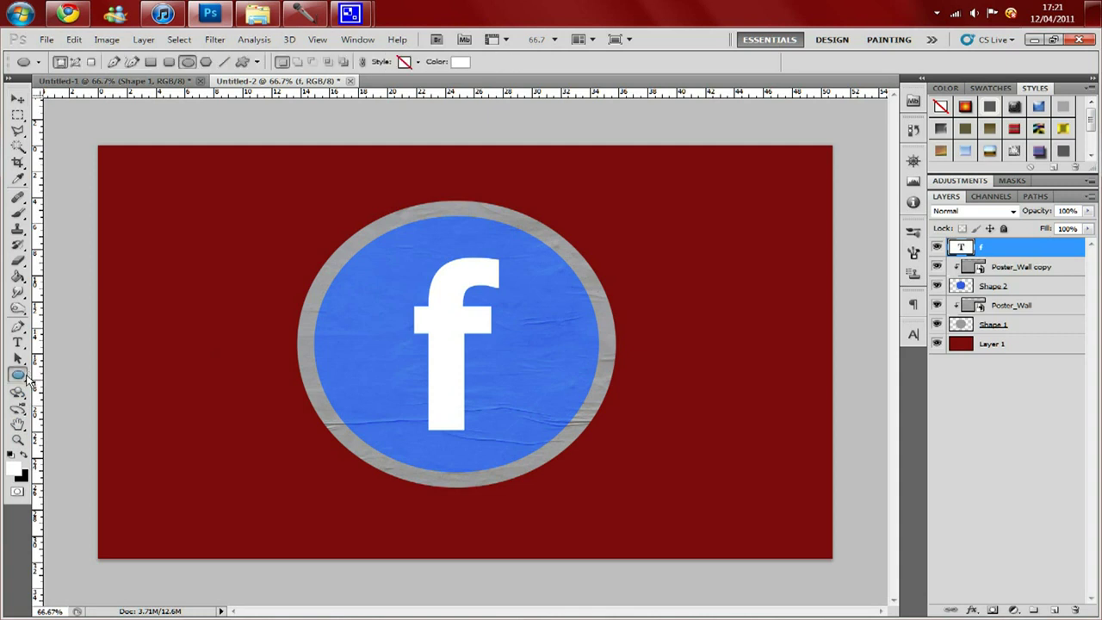
{"action": "left_click", "coordinate": [18, 178]}
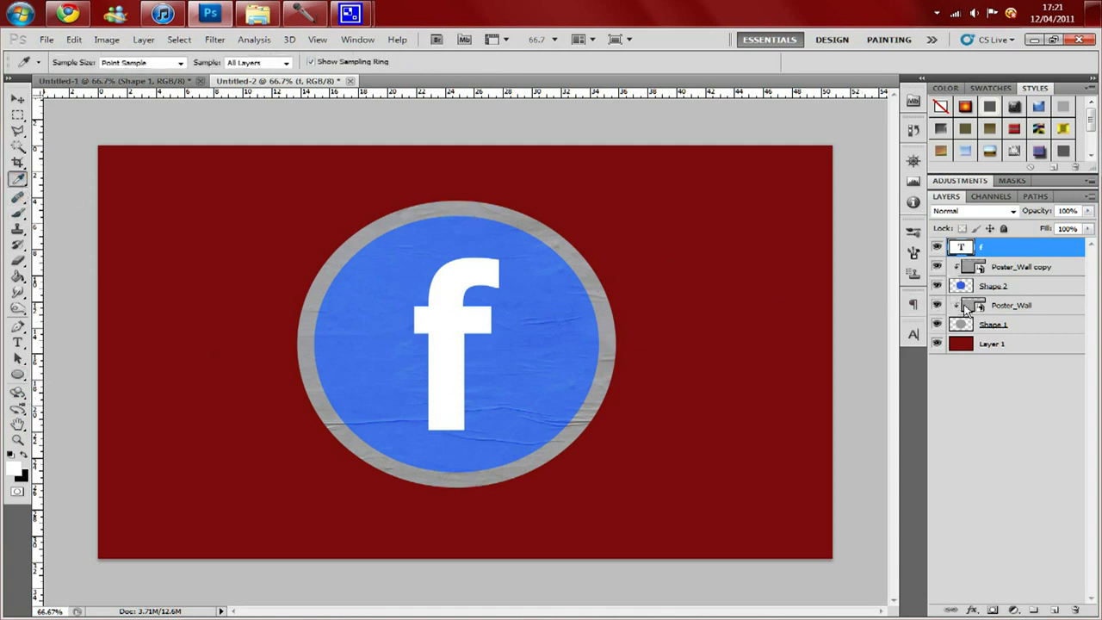
{"action": "left_click", "coordinate": [1020, 325]}
{"action": "left_click", "coordinate": [937, 304]}
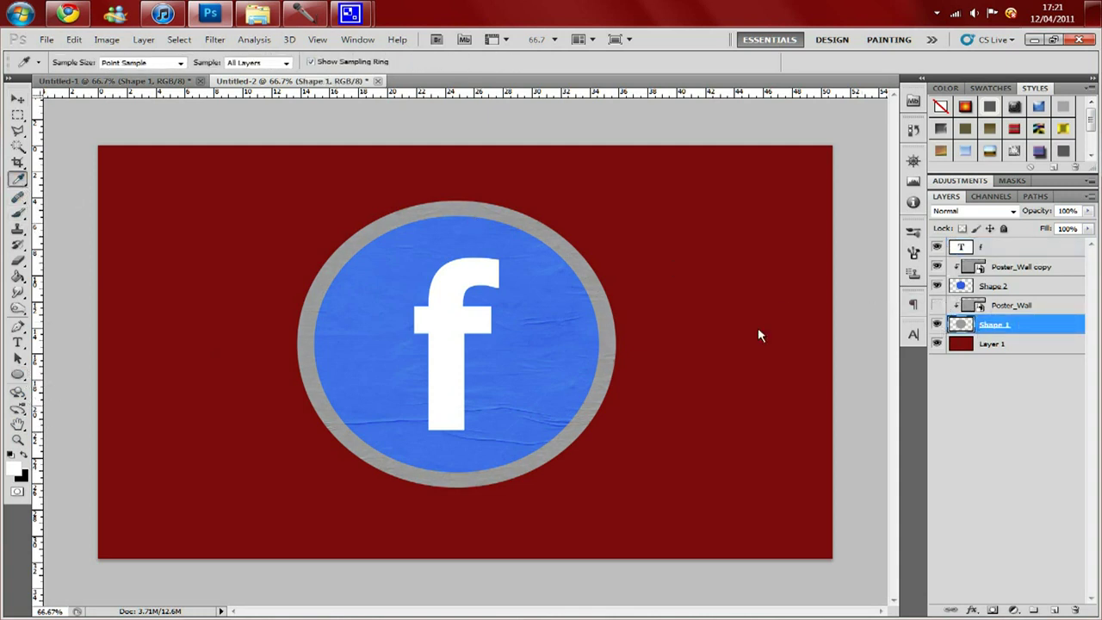
{"action": "left_click", "coordinate": [610, 319]}
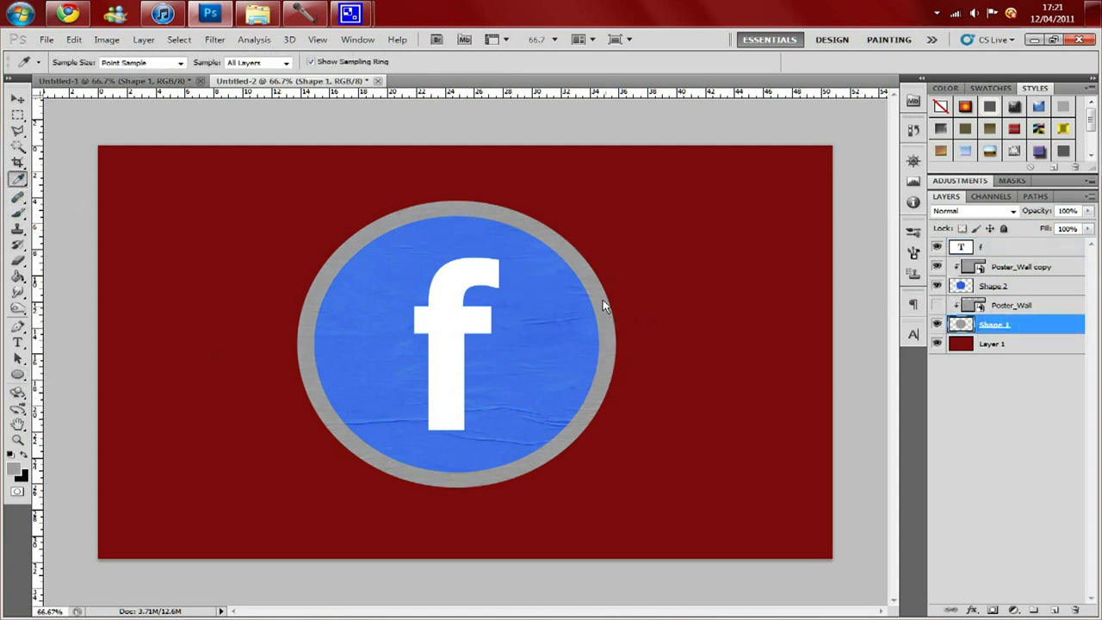
{"action": "left_click", "coordinate": [936, 305]}
Draw a grey circle as the top layer Shape 3, move it to the upper right, and rasterize it
{"action": "left_click", "coordinate": [17, 374]}
{"action": "left_click_drag", "start_coordinate": [178, 205], "coordinate": [447, 469]}
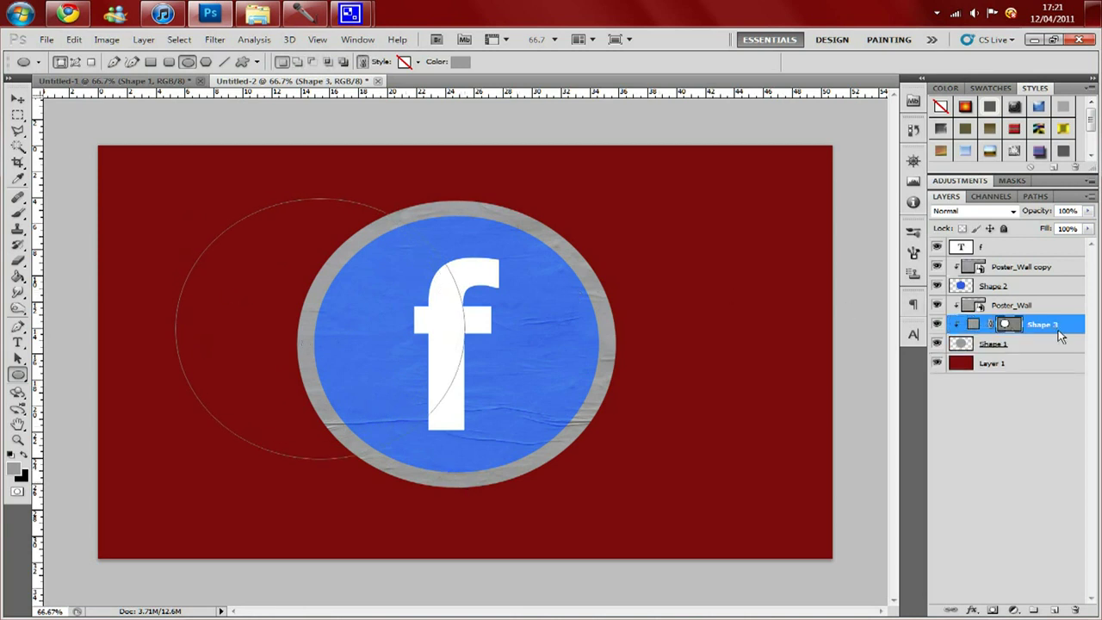
{"action": "left_click_drag", "start_coordinate": [1059, 336], "coordinate": [1043, 249]}
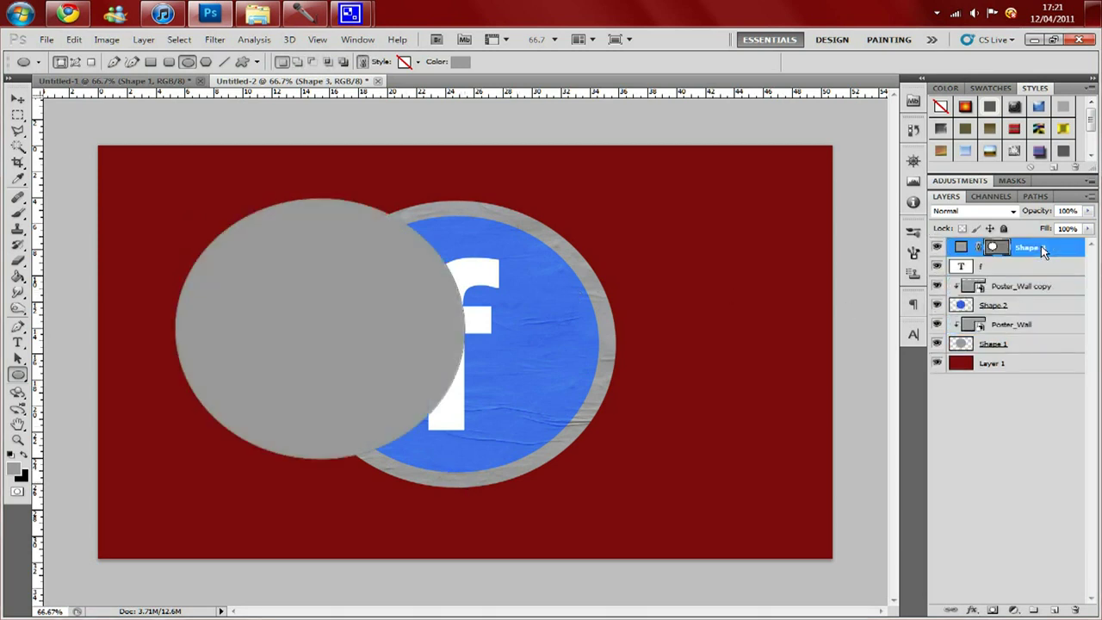
{"action": "left_click", "coordinate": [18, 99]}
{"action": "left_click_drag", "start_coordinate": [410, 370], "coordinate": [647, 248]}
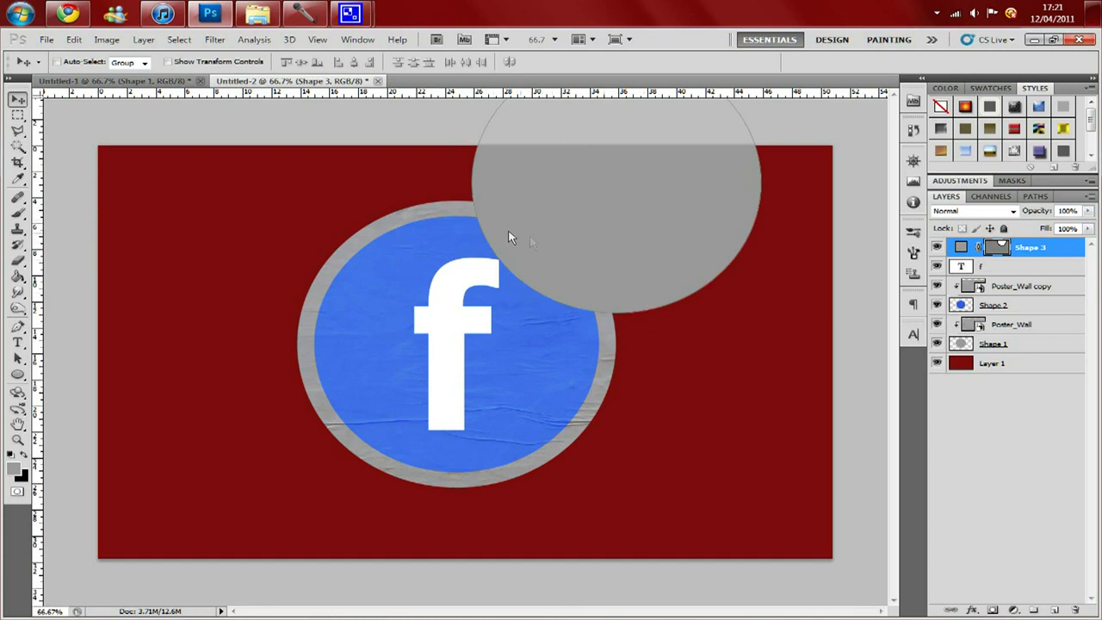
{"action": "right_click", "coordinate": [1036, 249]}
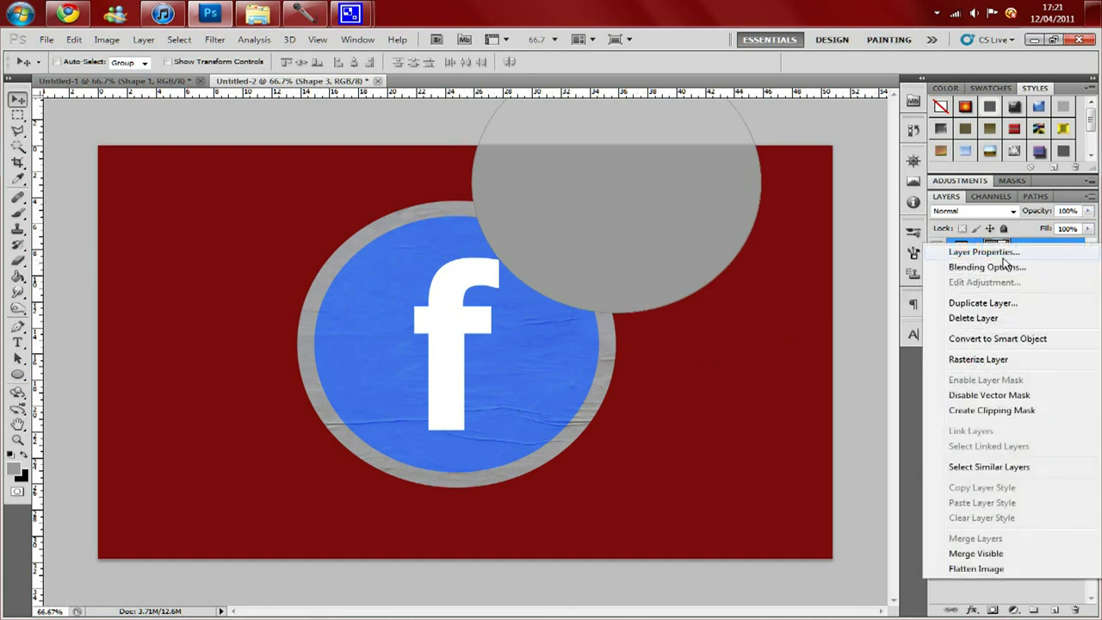
{"action": "left_click", "coordinate": [1009, 360]}
{"action": "left_click_drag", "start_coordinate": [621, 259], "coordinate": [618, 265]}
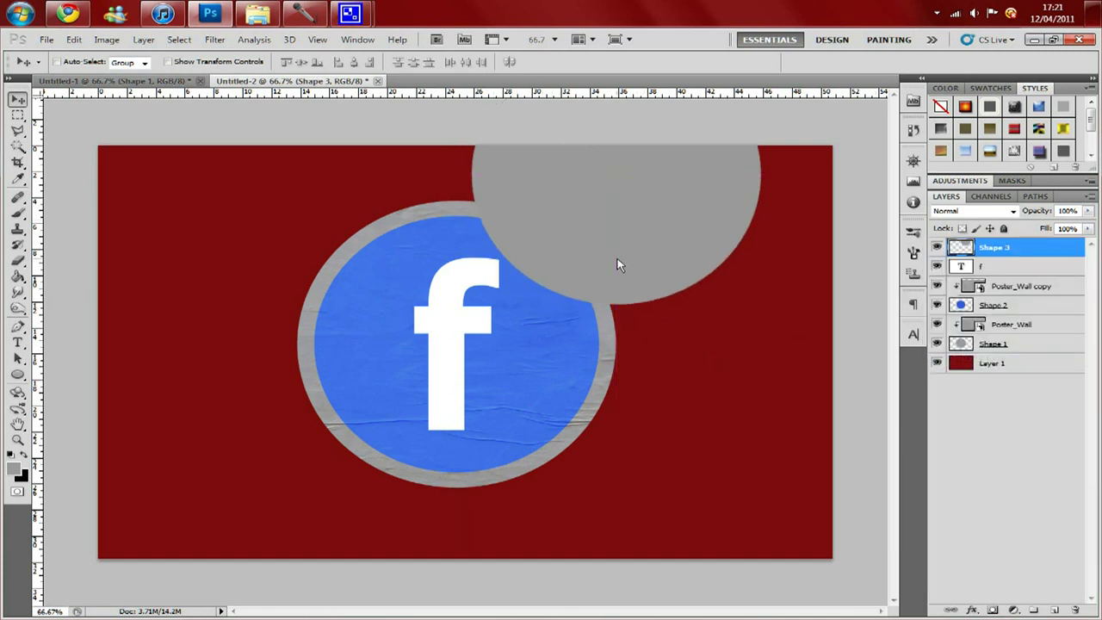
{"action": "left_click", "coordinate": [961, 344], "text": "ctrl"}
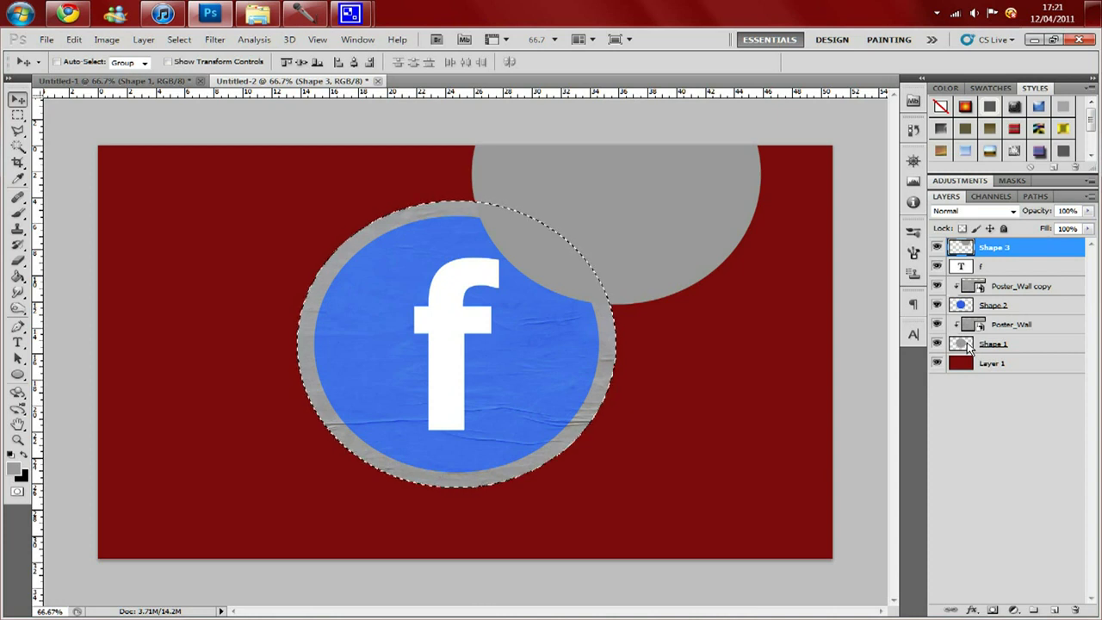
Select everything outside the sticker outline, delete Shape 3's grey there, and deselect
{"action": "right_click", "coordinate": [404, 233]}
{"action": "left_click", "coordinate": [16, 158]}
{"action": "left_click", "coordinate": [17, 146]}
{"action": "right_click", "coordinate": [364, 232]}
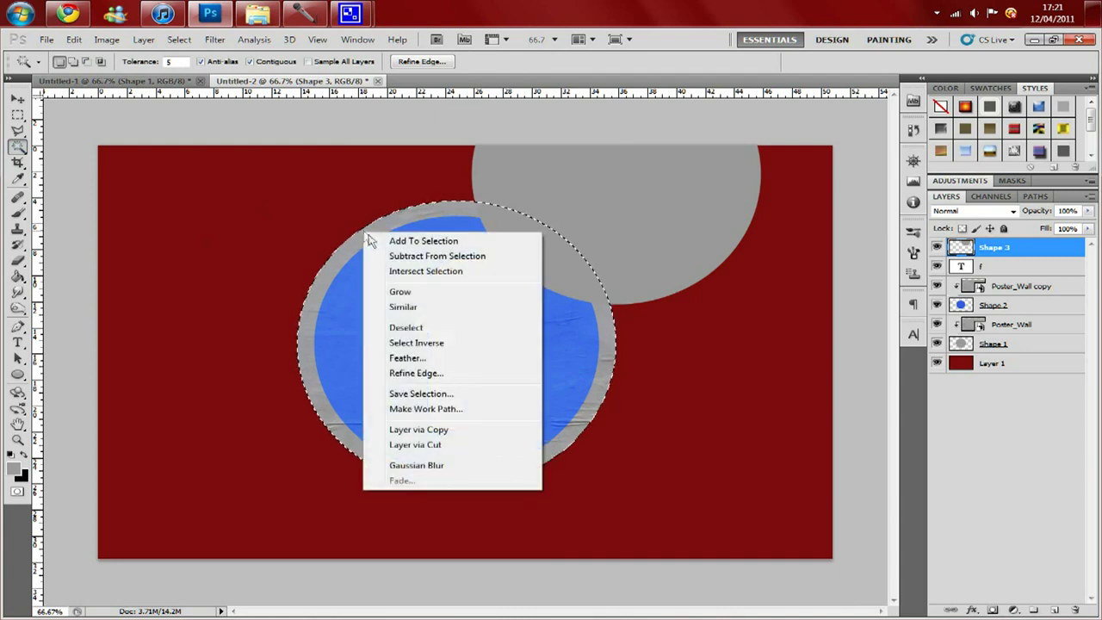
{"action": "left_click", "coordinate": [414, 343]}
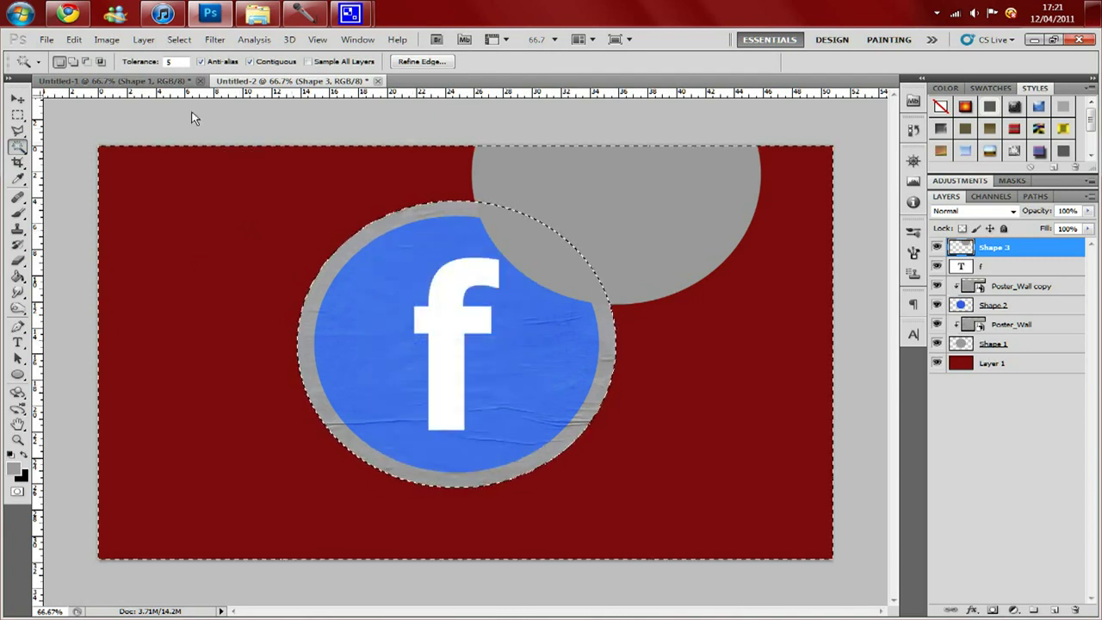
{"action": "left_click", "coordinate": [179, 40]}
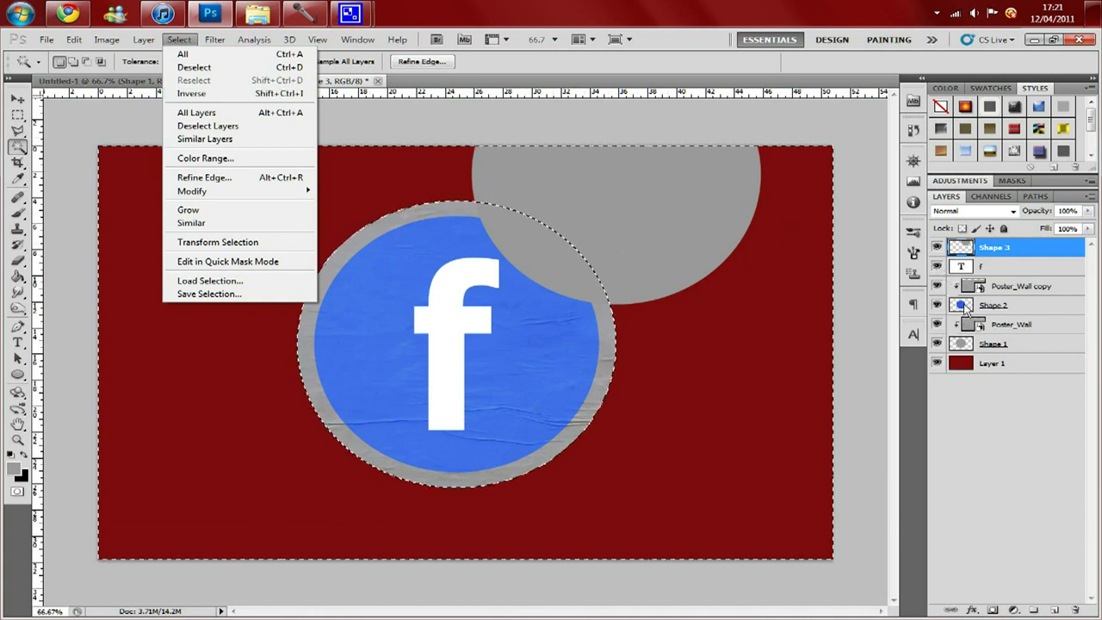
{"action": "left_click", "coordinate": [1004, 247]}
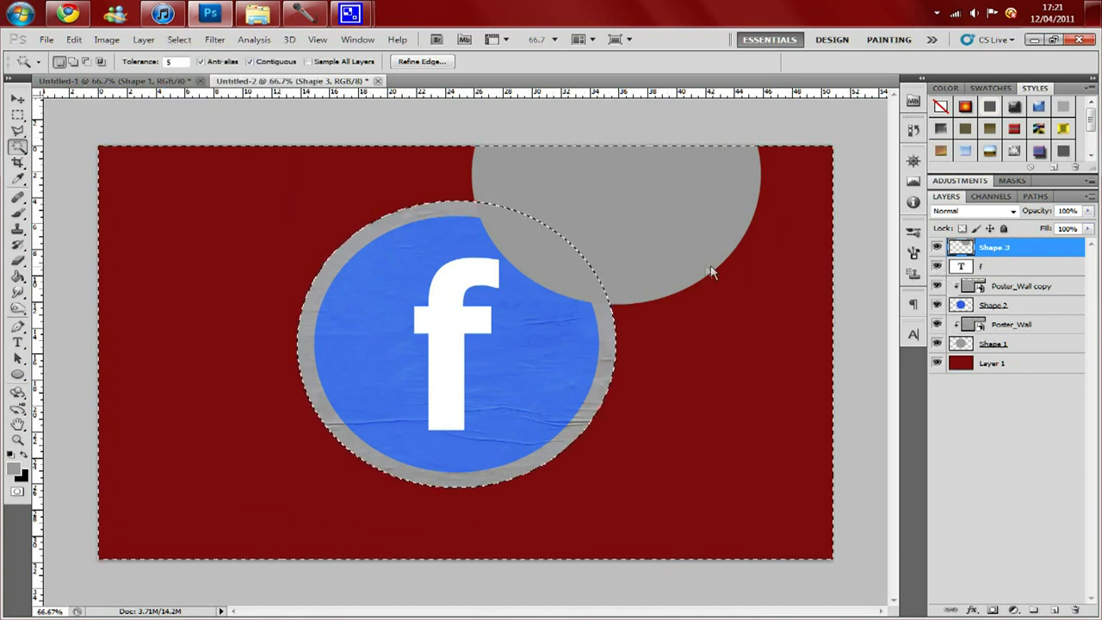
{"action": "key", "text": "Delete"}
{"action": "key", "text": "ctrl+d"}
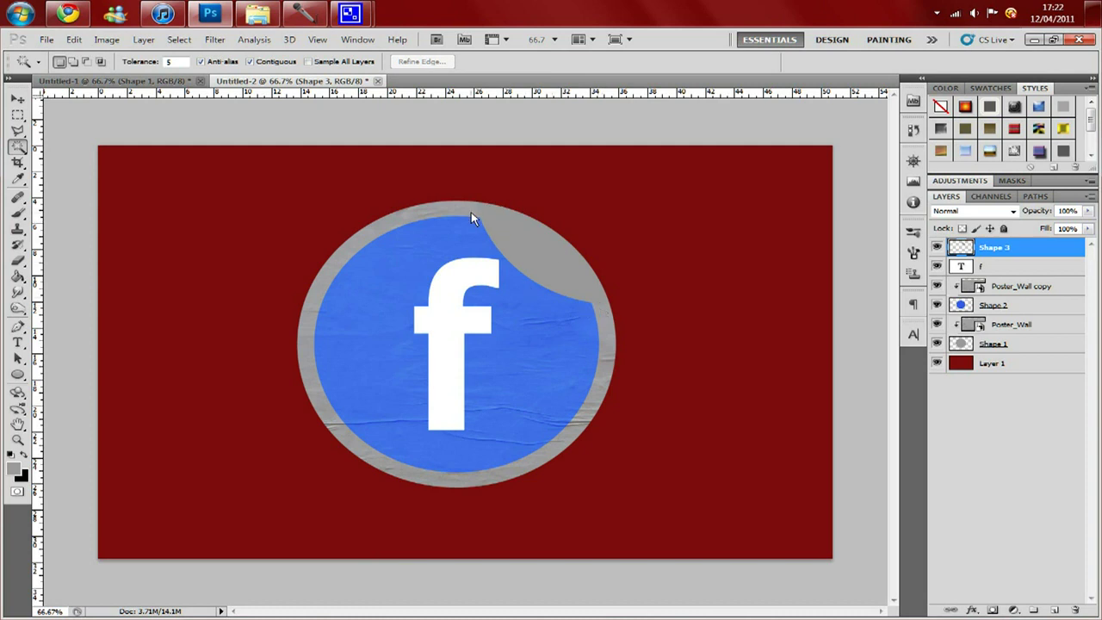
Duplicate Poster_Wall copy as Poster_Wall copy 2 at the top and clip it to Shape 3
{"action": "left_click", "coordinate": [17, 99]}
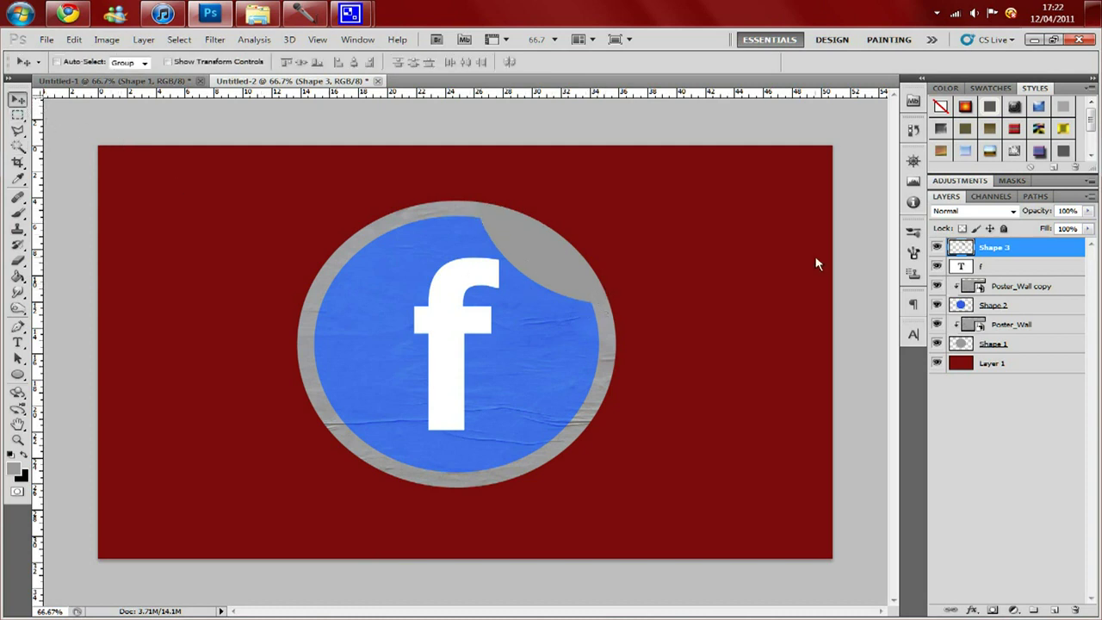
{"action": "right_click", "coordinate": [1054, 289]}
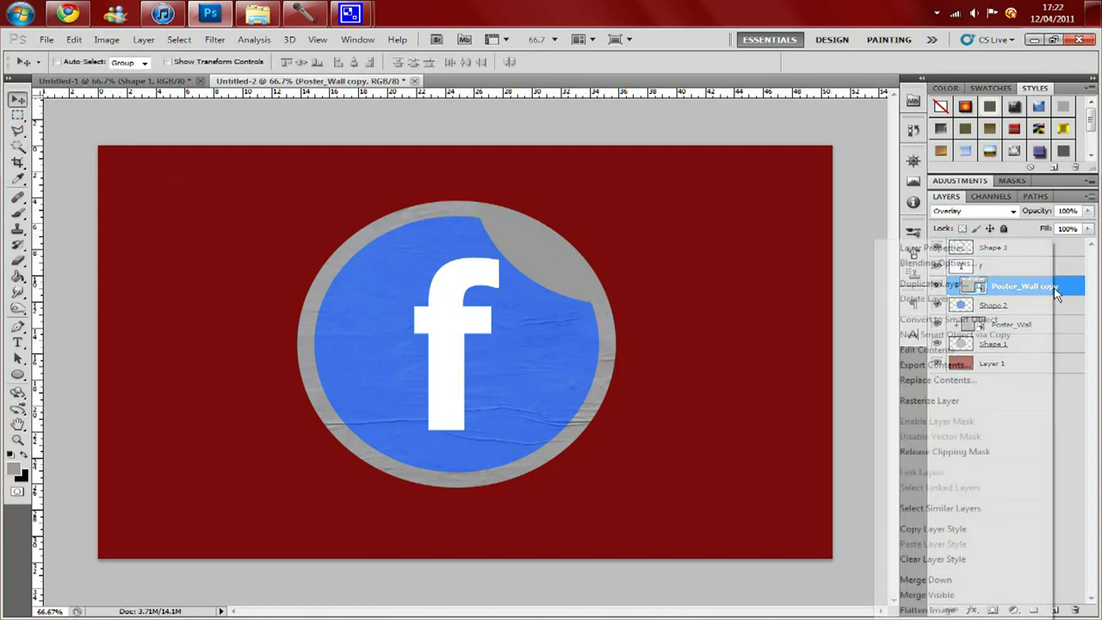
{"action": "left_click", "coordinate": [990, 284]}
{"action": "left_click", "coordinate": [524, 155]}
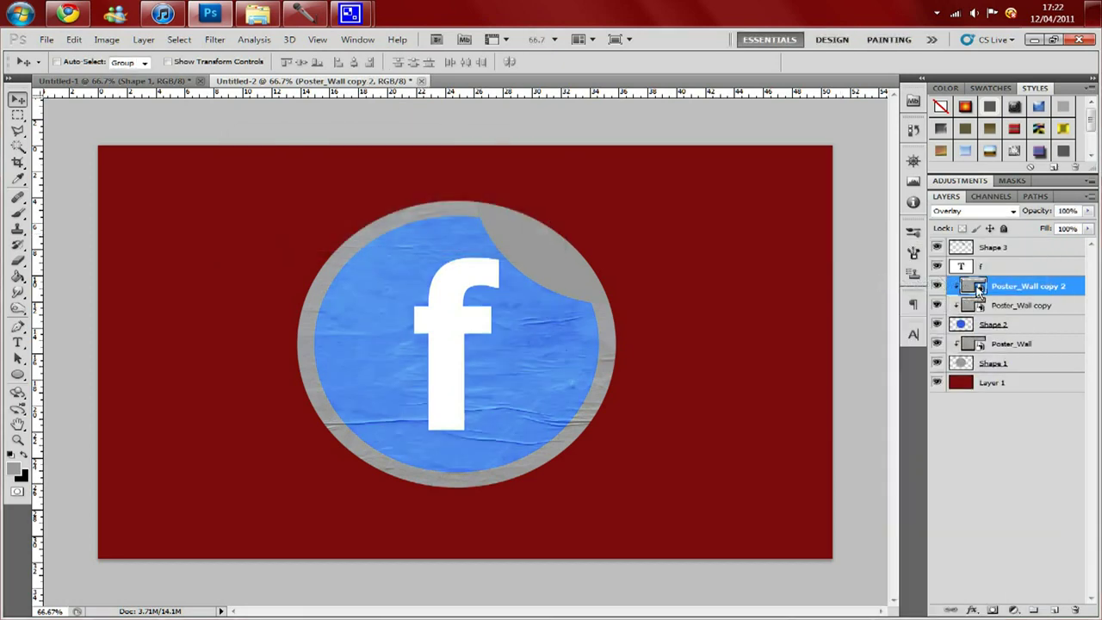
{"action": "left_click_drag", "start_coordinate": [1016, 289], "coordinate": [1014, 245]}
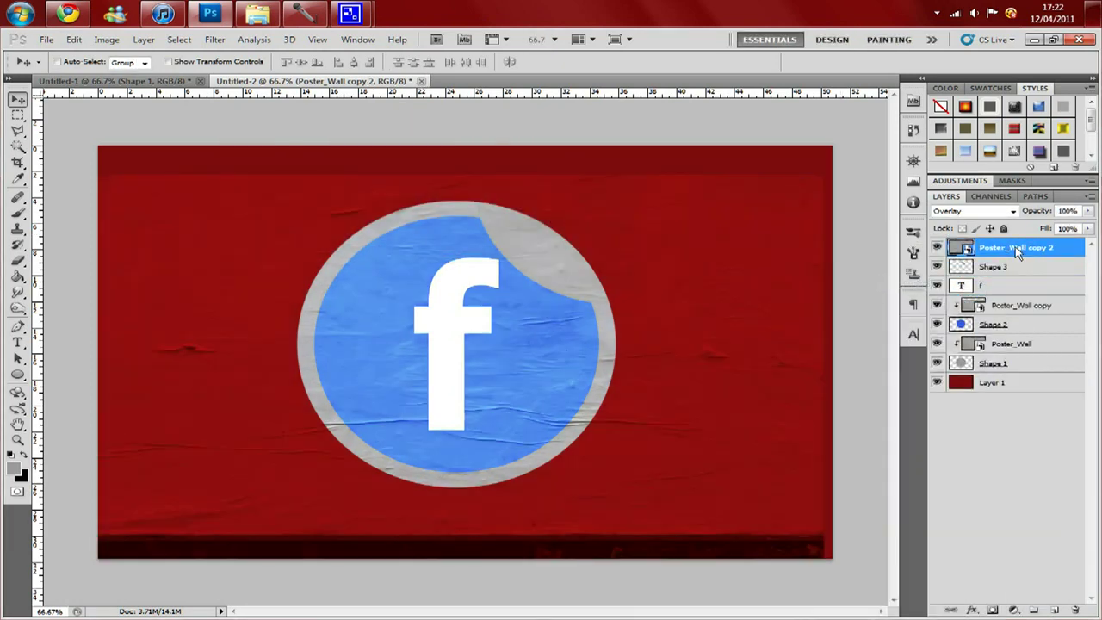
{"action": "right_click", "coordinate": [1016, 248]}
{"action": "left_click", "coordinate": [912, 451]}
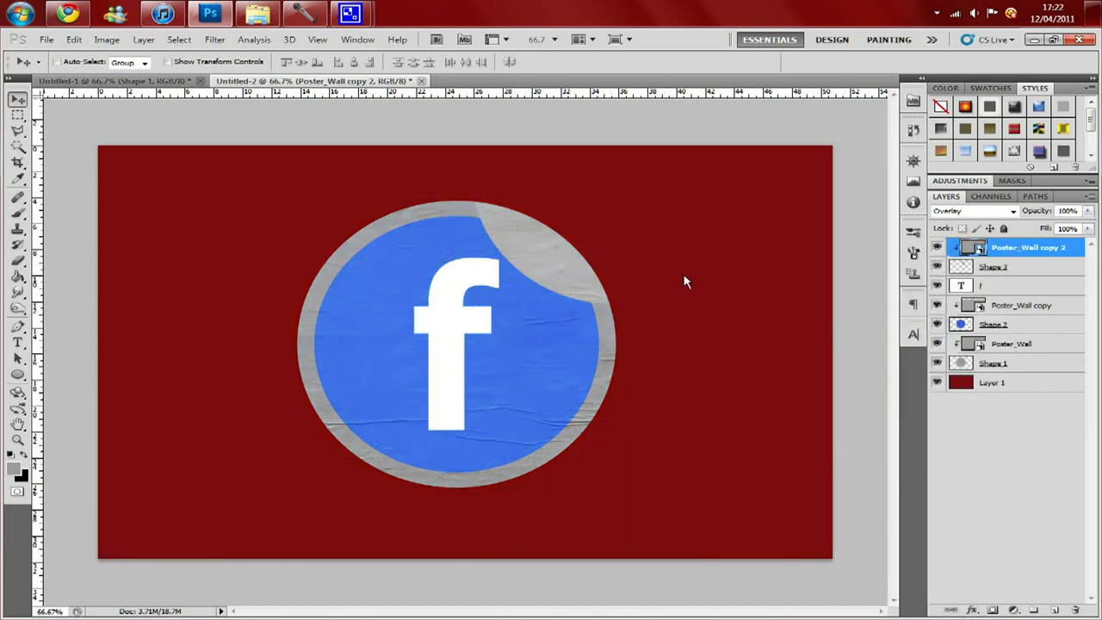
Compare blend modes such as Luminosity on the flap texture, settling on Normal
{"action": "left_click", "coordinate": [962, 215]}
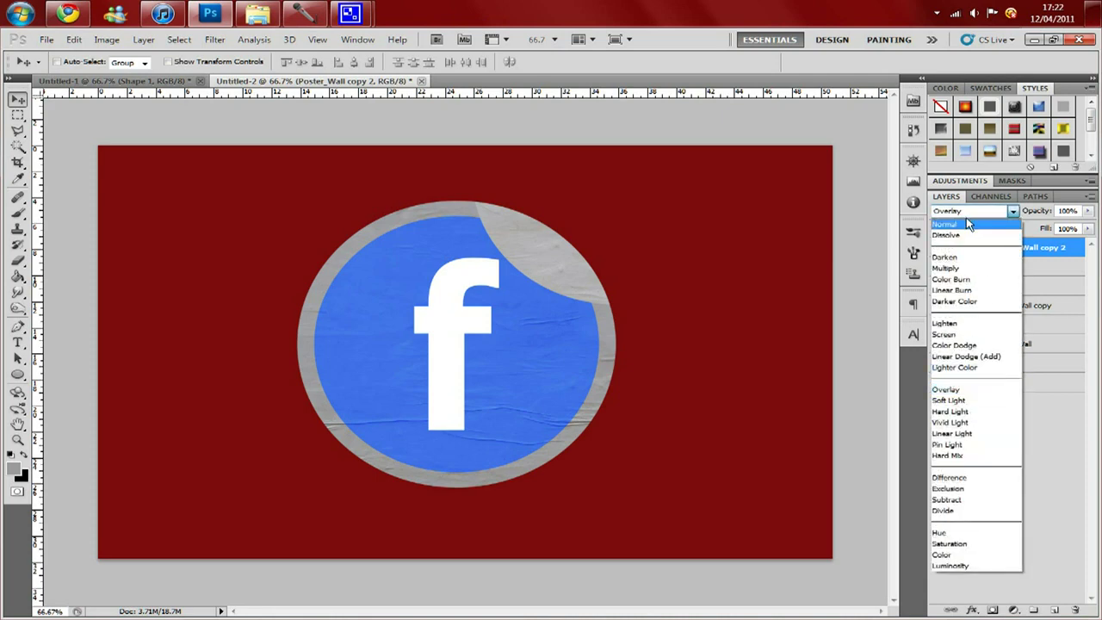
{"action": "left_click", "coordinate": [966, 223]}
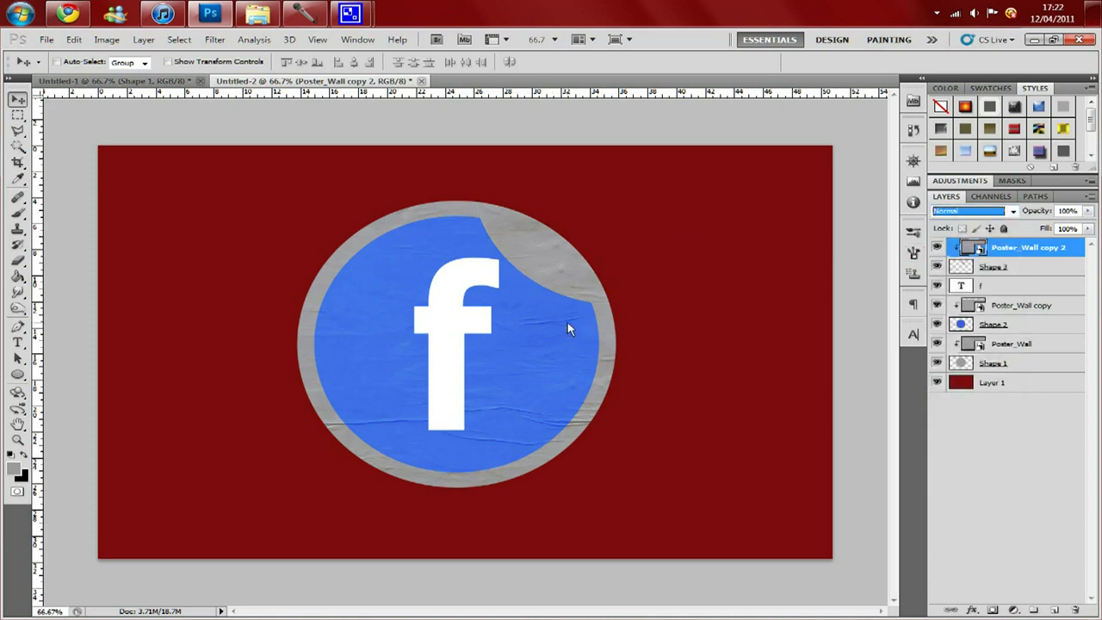
{"action": "key", "text": "ctrl+plus"}
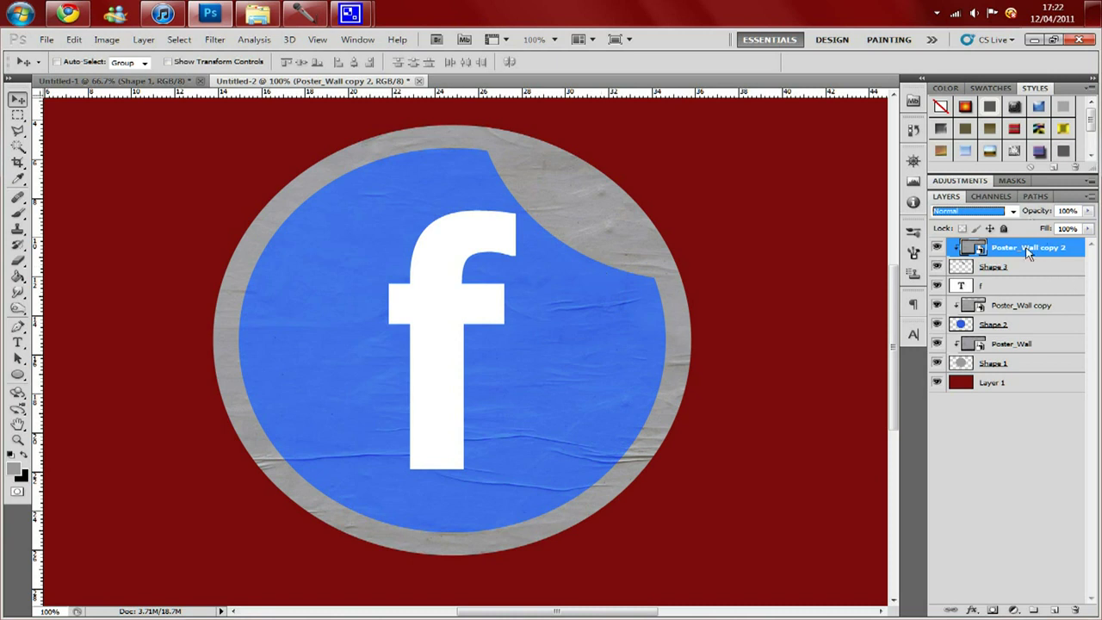
{"action": "left_click", "coordinate": [986, 211]}
{"action": "left_click", "coordinate": [964, 266]}
{"action": "key", "text": "Down"}
{"action": "key", "text": "Down"}
{"action": "key", "text": "Down"}
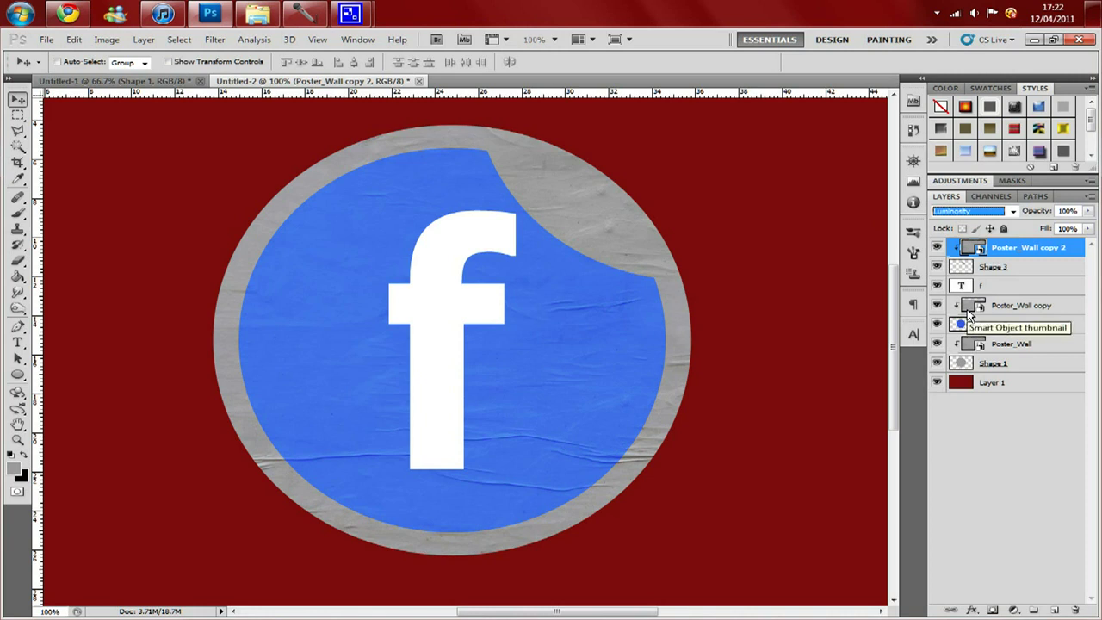
{"action": "key", "text": "Up"}
{"action": "key", "text": "Up"}
{"action": "key", "text": "Up"}
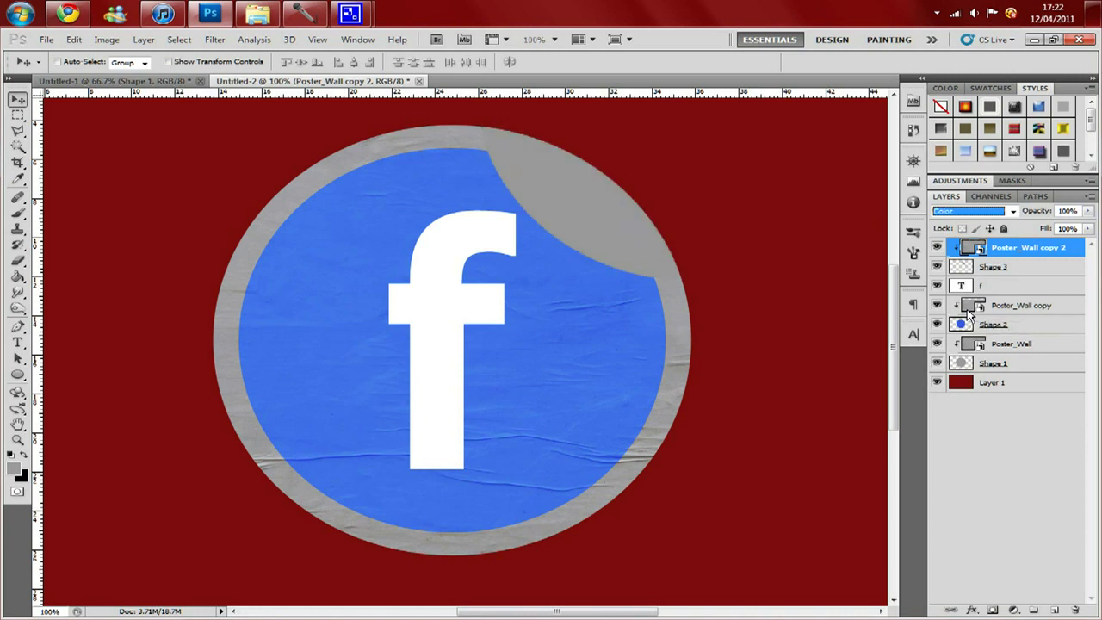
{"action": "key", "text": "Up"}
{"action": "key", "text": "Up"}
{"action": "key", "text": "Up"}
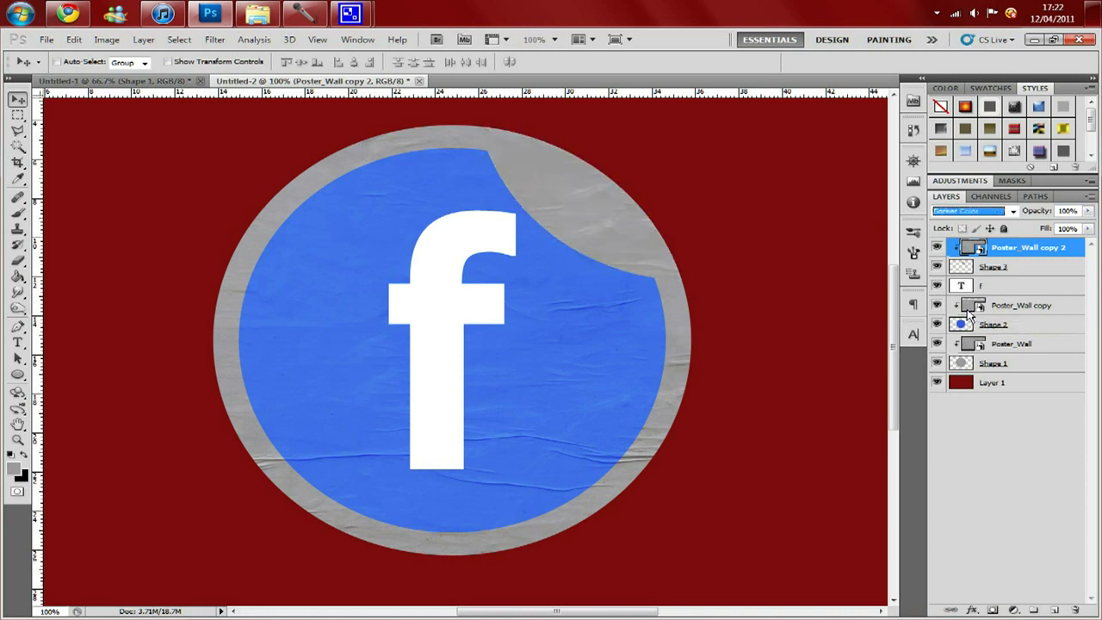
{"action": "key", "text": "Up"}
{"action": "key", "text": "Up"}
{"action": "key", "text": "Up"}
{"action": "key", "text": "Up"}
{"action": "key", "text": "Up"}
{"action": "key", "text": "Up"}
Duplicate the curled-corner Shape 3 as Shape 3 copy and hide the Poster_Wall copy 2 texture
{"action": "right_click", "coordinate": [1038, 273]}
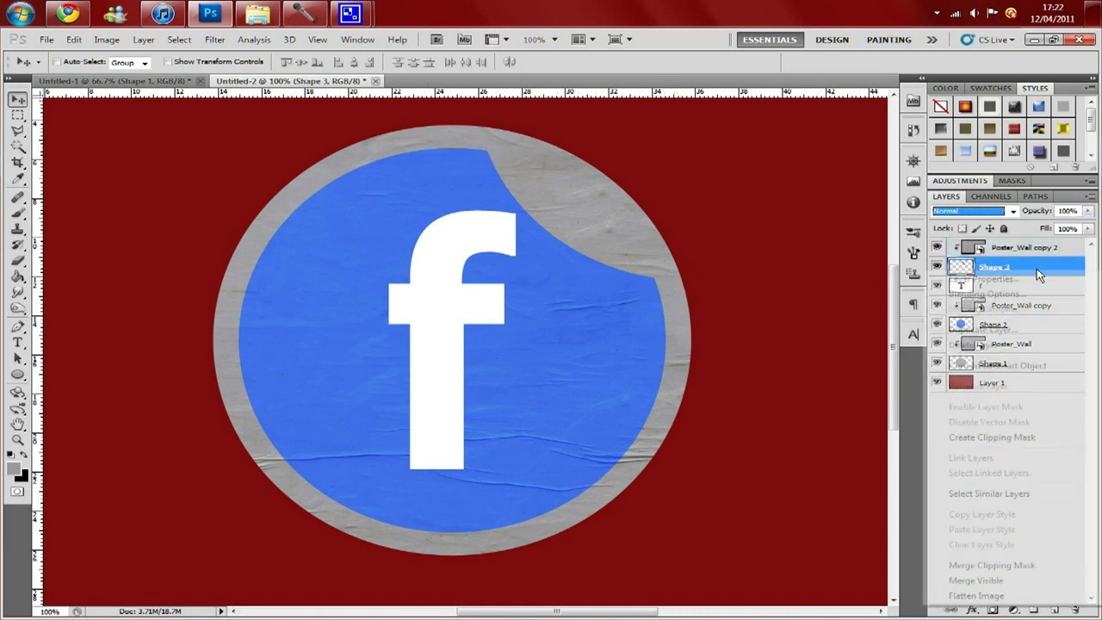
{"action": "left_click", "coordinate": [999, 324]}
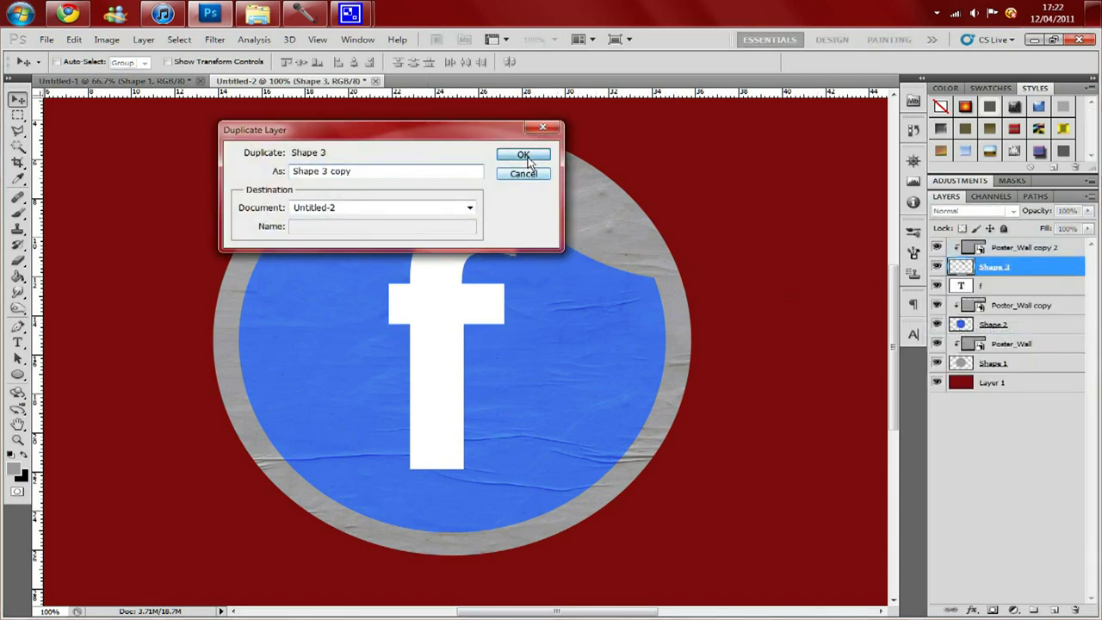
{"action": "left_click", "coordinate": [522, 154]}
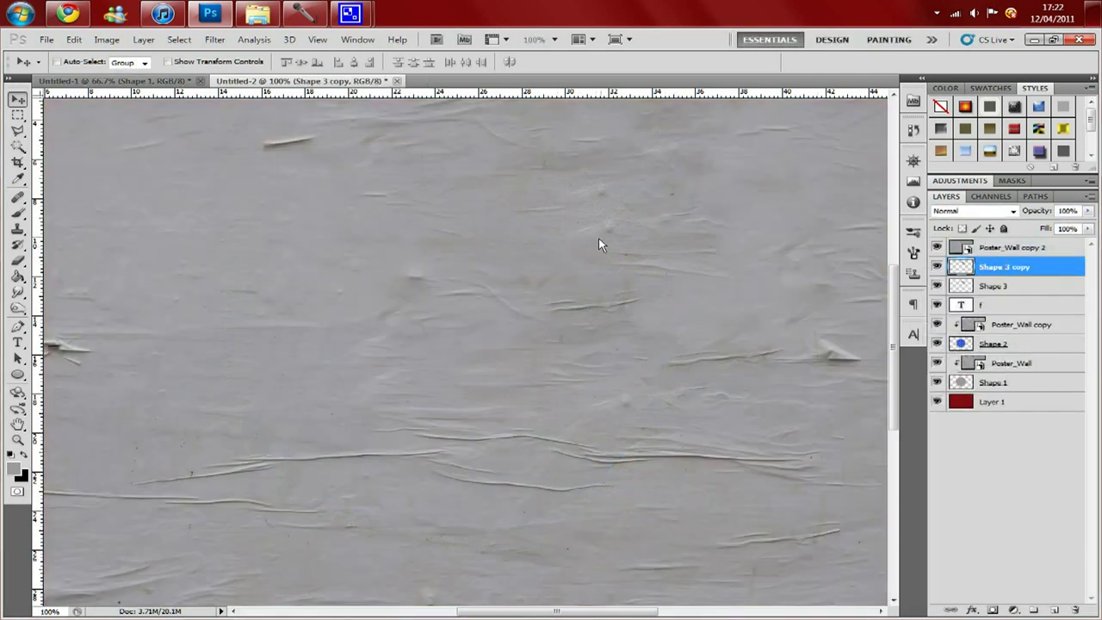
{"action": "left_click", "coordinate": [1026, 251]}
{"action": "left_click", "coordinate": [937, 248]}
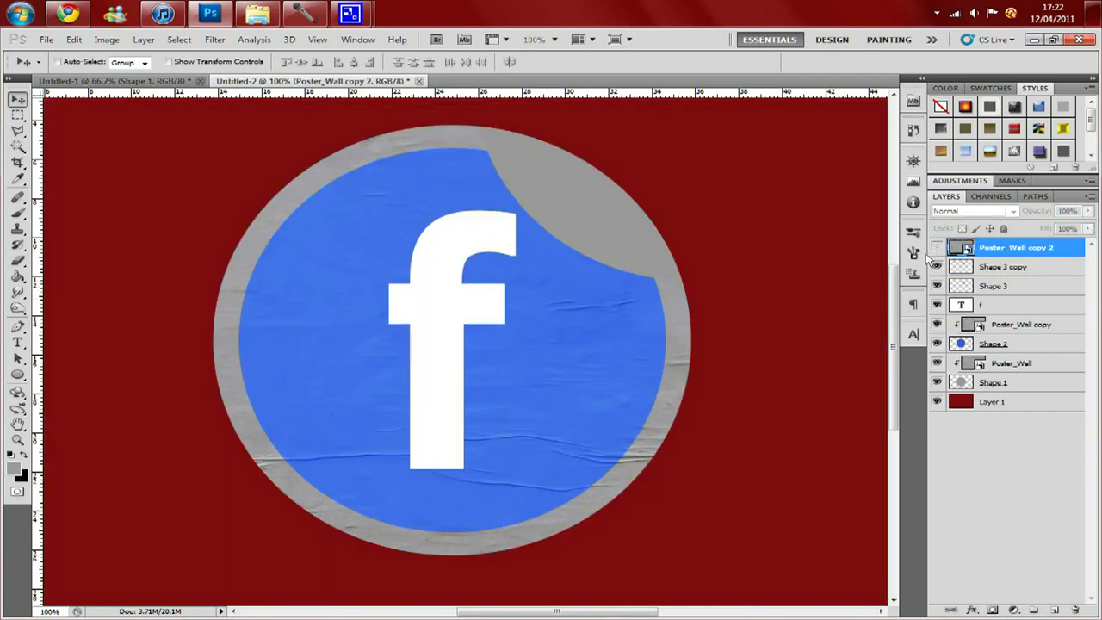
{"action": "left_click", "coordinate": [1000, 269]}
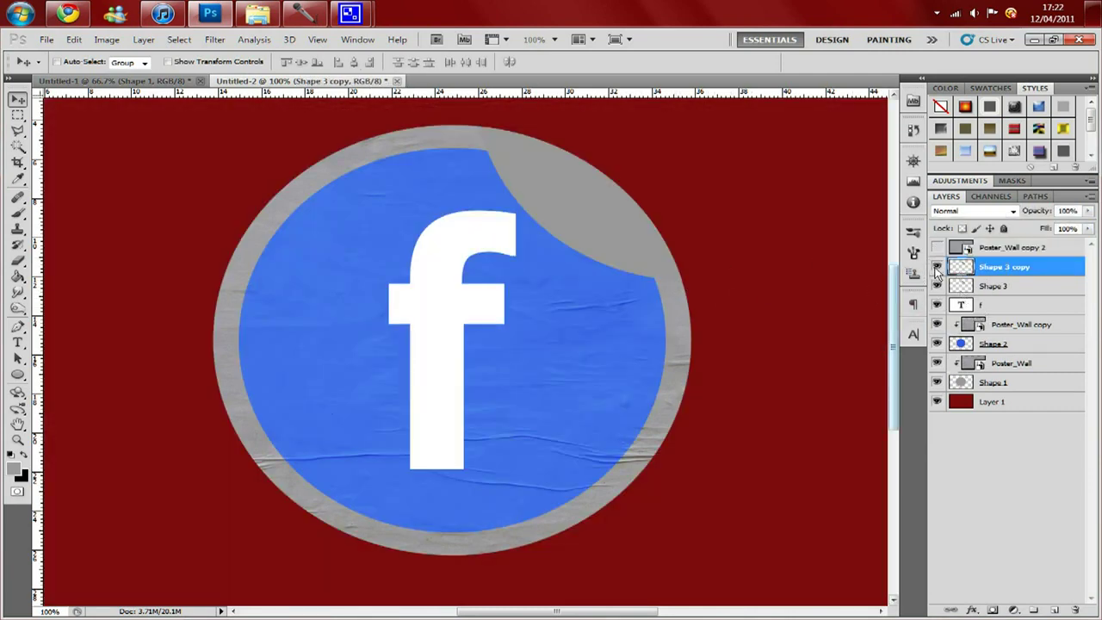
{"action": "left_click", "coordinate": [938, 248]}
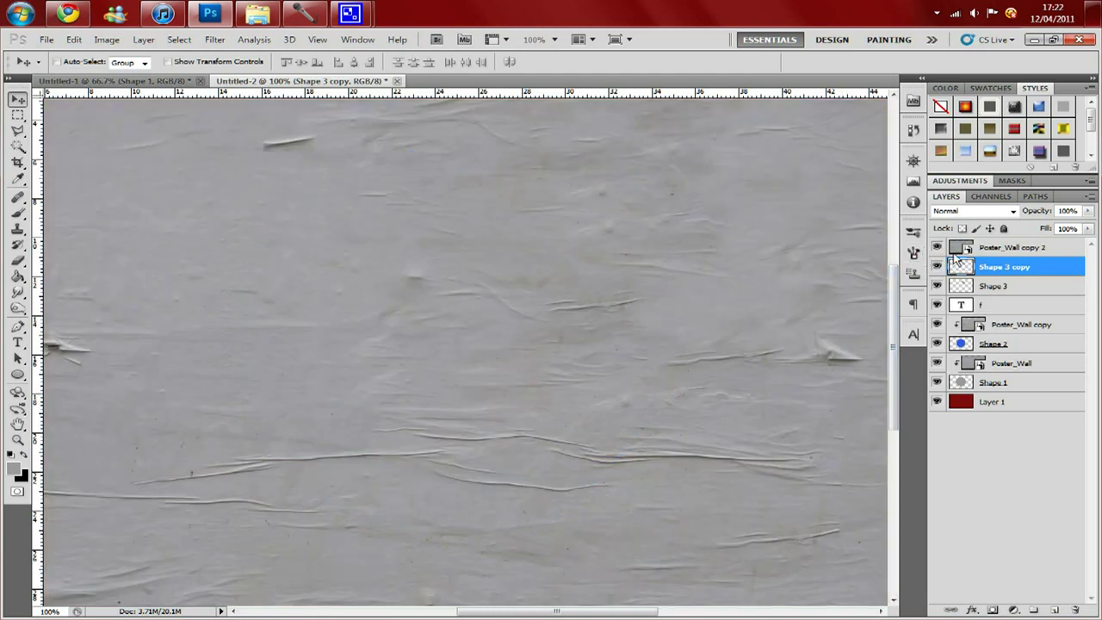
{"action": "left_click", "coordinate": [938, 248]}
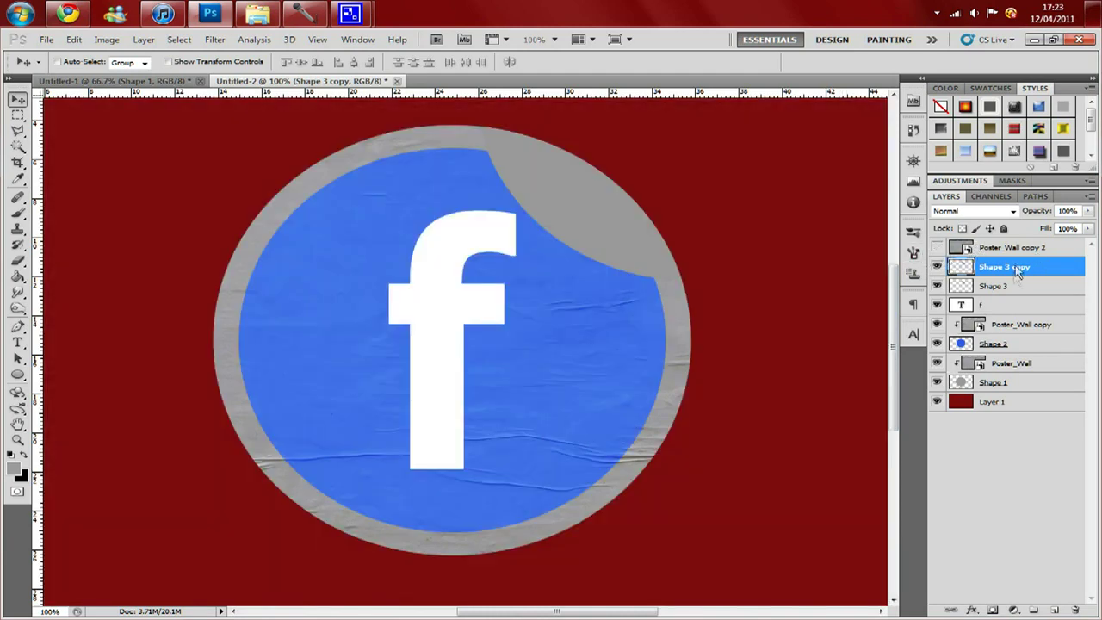
Trim the top off the grey flap copy and place the leaf-shaped remainder diagonally across the f
{"action": "left_click_drag", "start_coordinate": [613, 244], "coordinate": [372, 435]}
{"action": "left_click_drag", "start_coordinate": [385, 311], "coordinate": [387, 385]}
{"action": "key", "text": "m"}
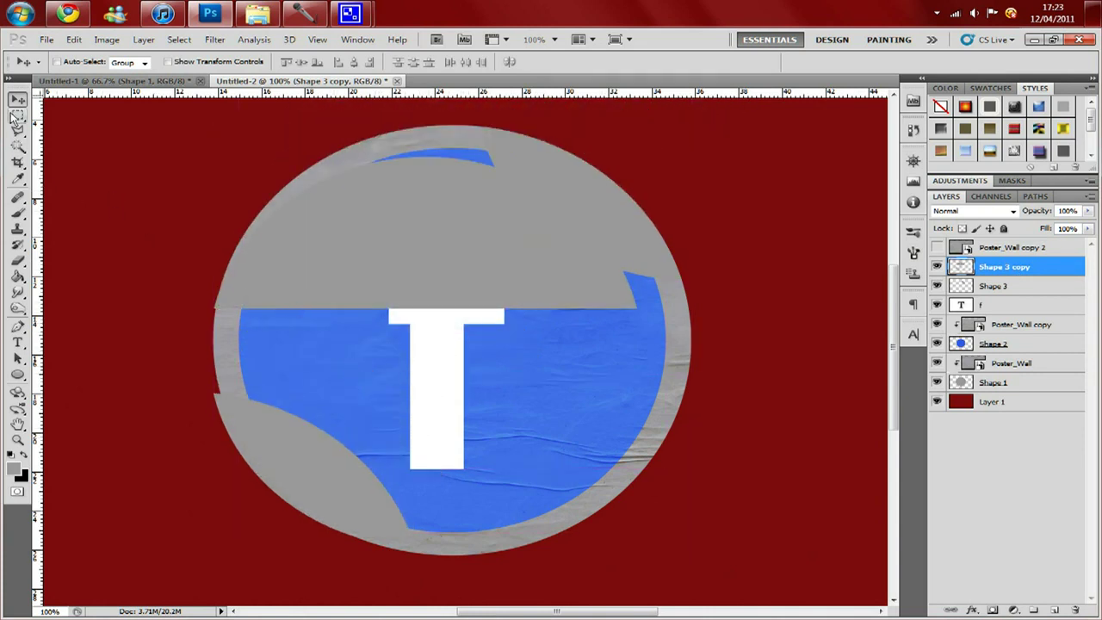
{"action": "left_click_drag", "start_coordinate": [634, 334], "coordinate": [716, 346]}
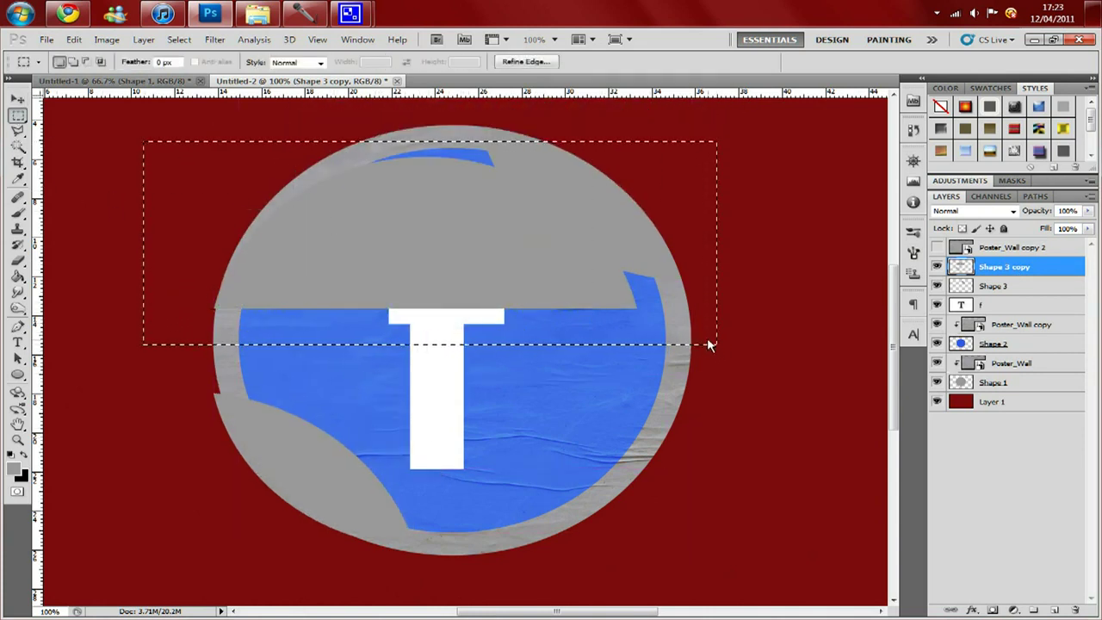
{"action": "key", "text": "Delete"}
{"action": "key", "text": "ctrl+d"}
{"action": "key", "text": "v"}
{"action": "left_click_drag", "start_coordinate": [327, 478], "coordinate": [358, 286]}
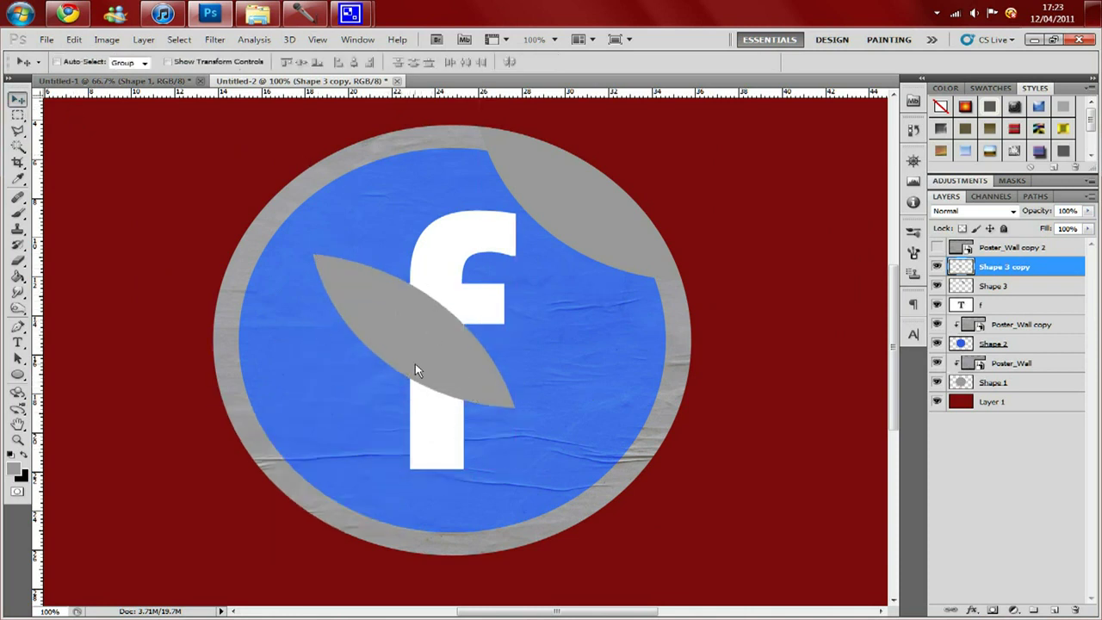
{"action": "left_click_drag", "start_coordinate": [415, 365], "coordinate": [405, 381]}
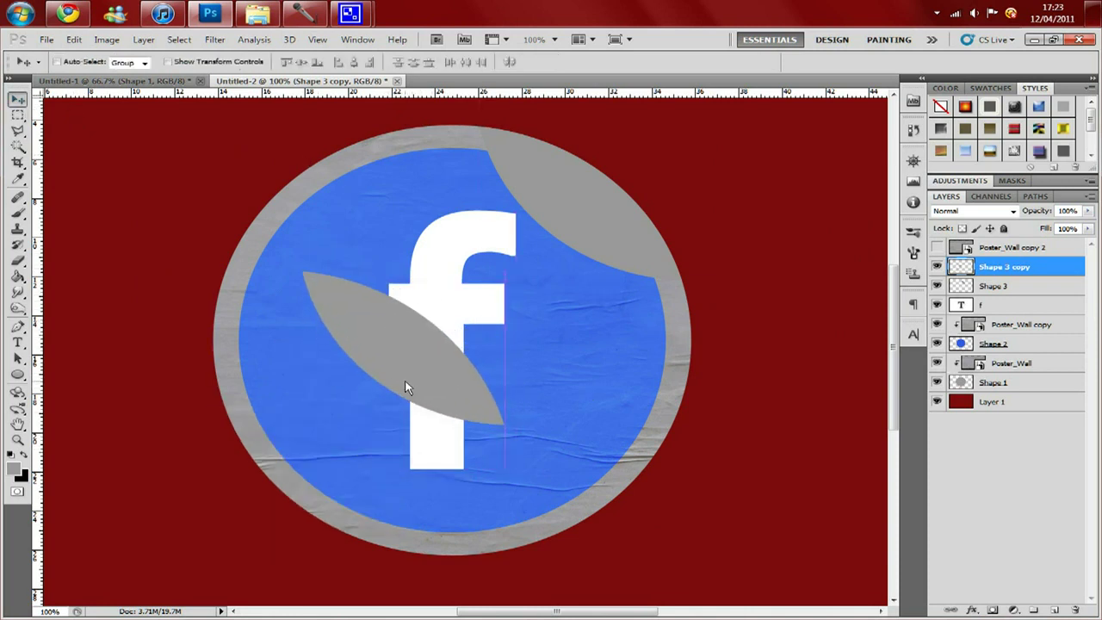
{"action": "double_click", "coordinate": [1015, 274]}
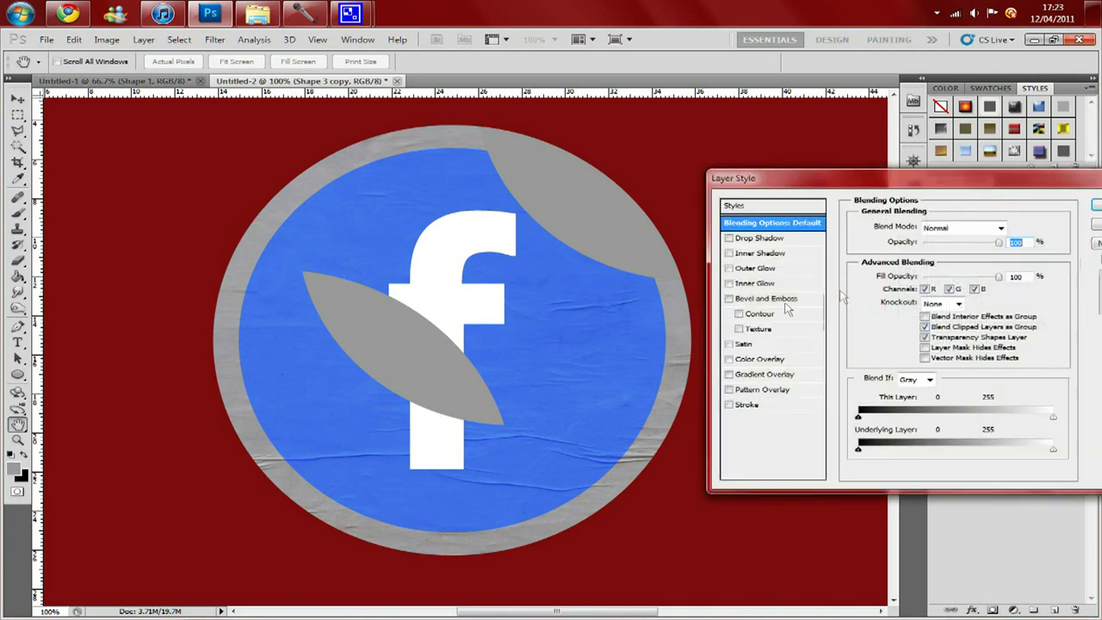
Give the Shape 3 copy leaf a black colour overlay
{"action": "left_click", "coordinate": [728, 359]}
{"action": "left_click", "coordinate": [729, 374]}
{"action": "left_click", "coordinate": [771, 359]}
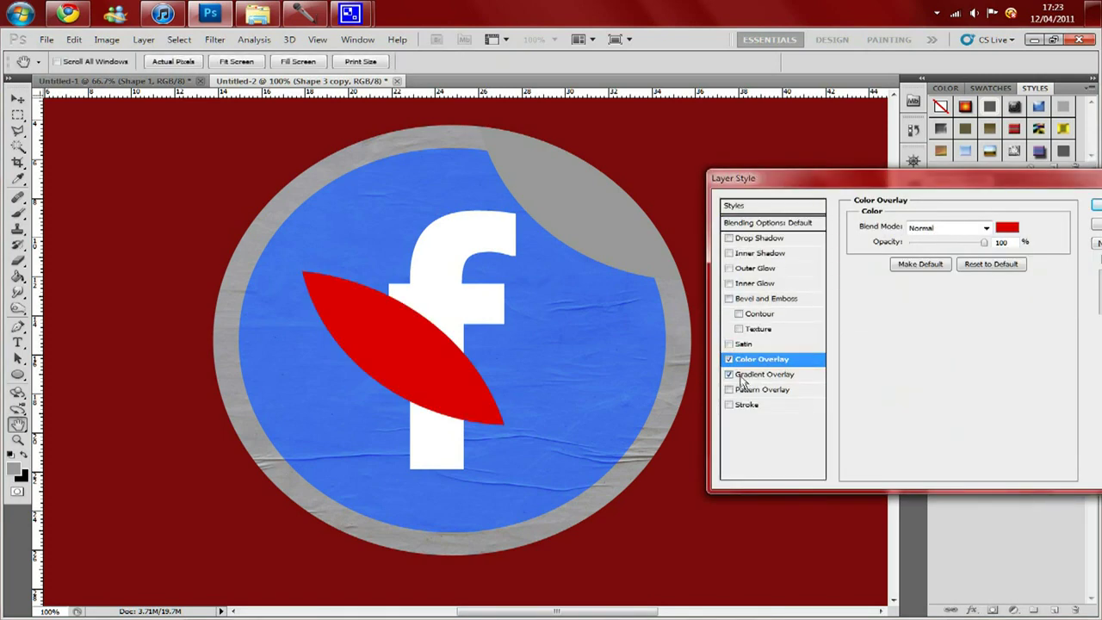
{"action": "left_click", "coordinate": [1008, 228]}
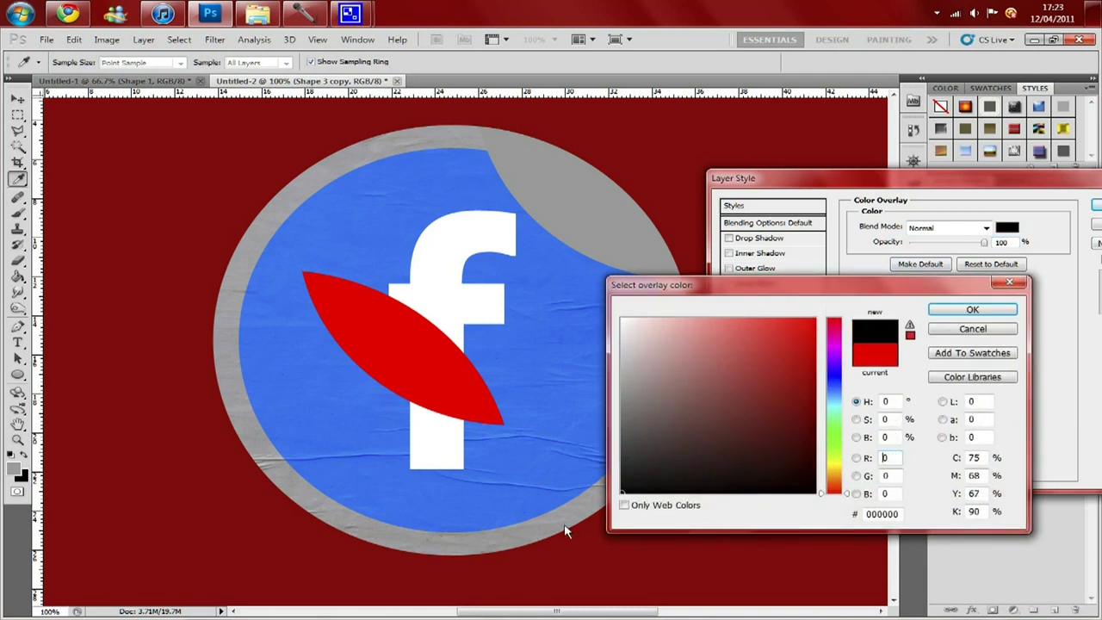
{"action": "key", "text": "Return"}
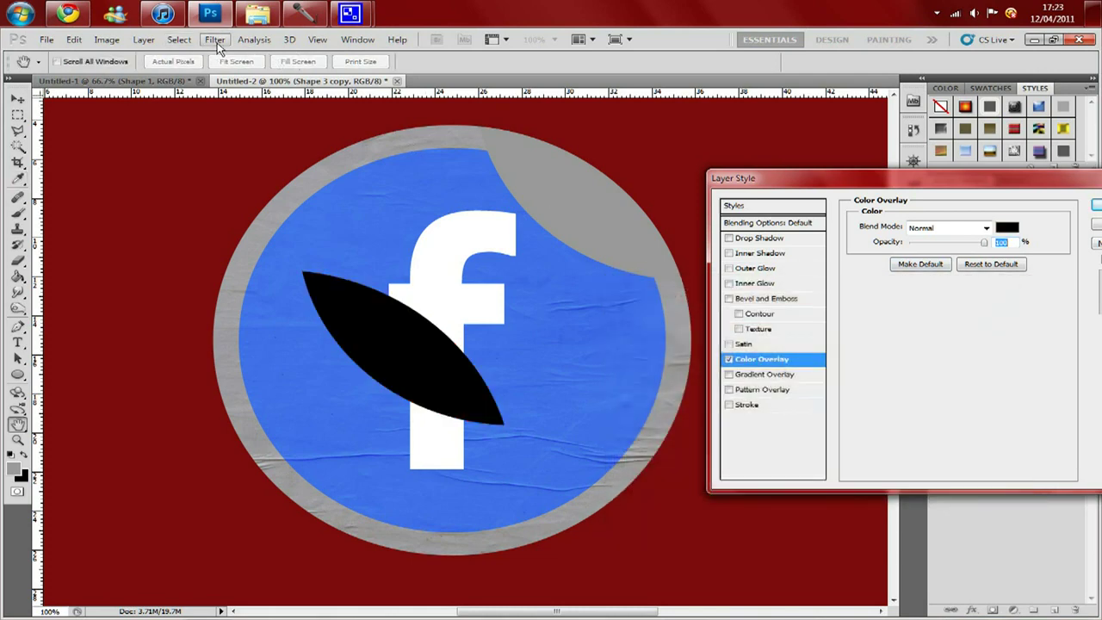
Blur the black leaf with a Gaussian Blur of about 21 px radius
{"action": "left_click", "coordinate": [215, 41]}
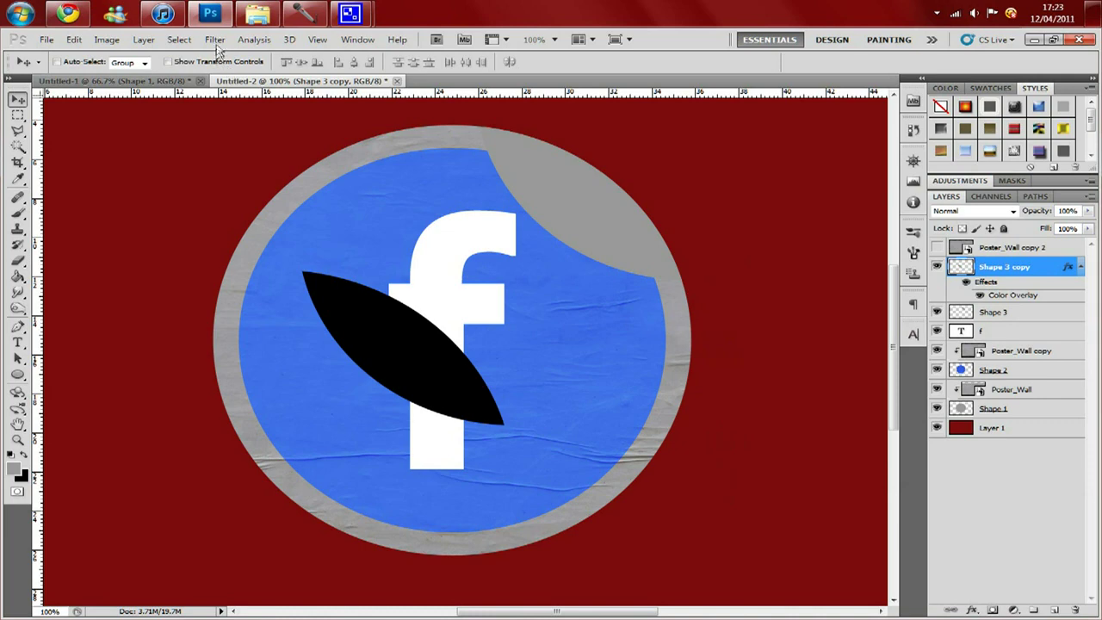
{"action": "left_click", "coordinate": [215, 40]}
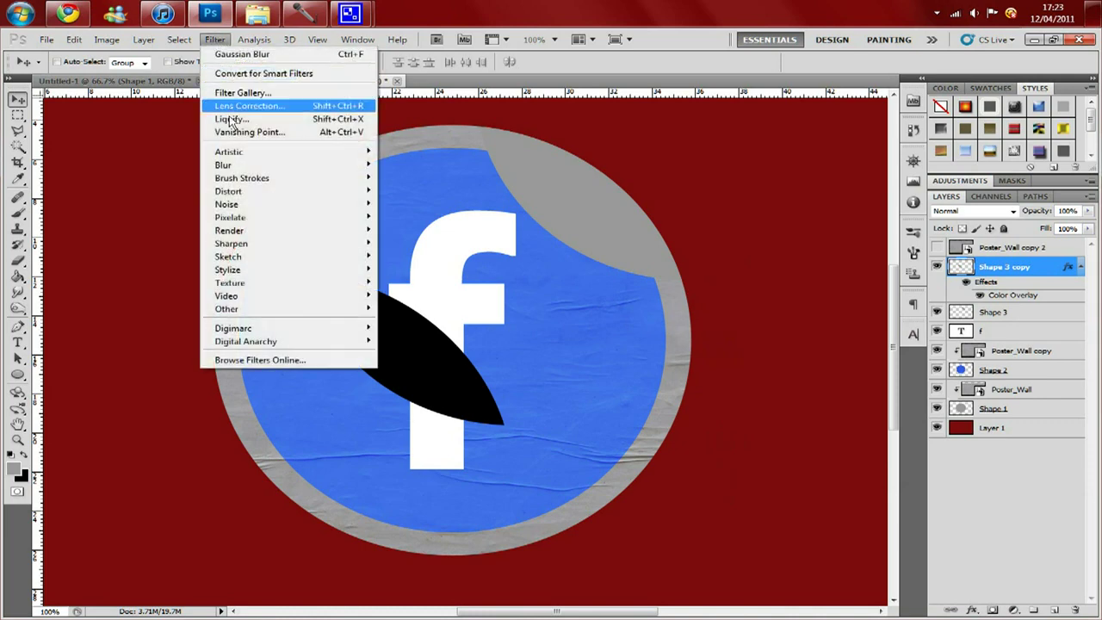
{"action": "mouse_move", "coordinate": [245, 166]}
{"action": "left_click", "coordinate": [448, 219]}
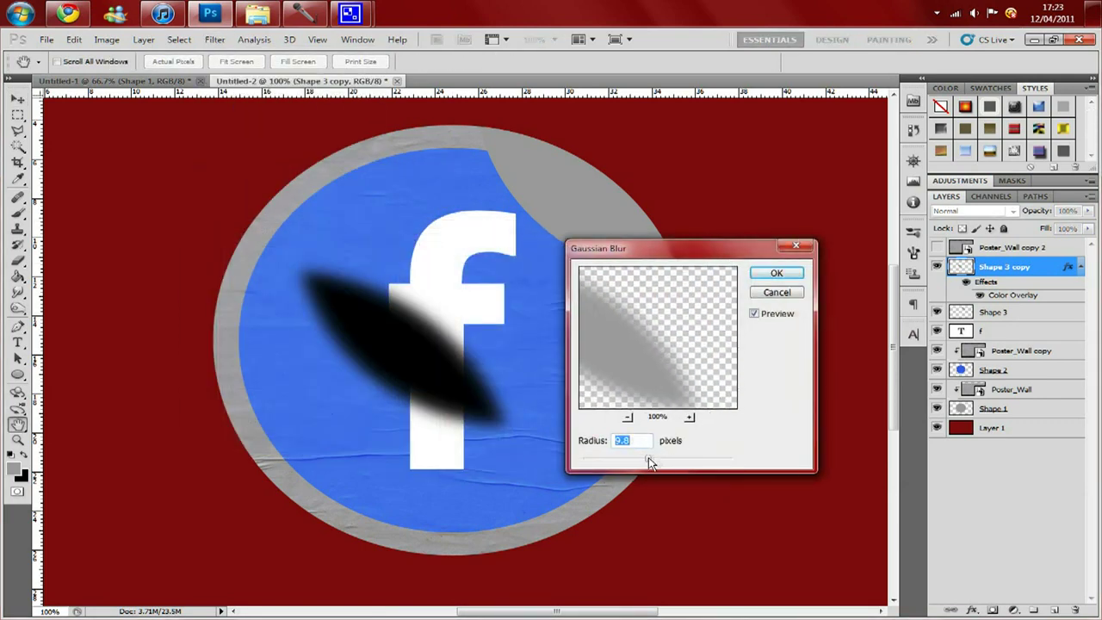
{"action": "left_click_drag", "start_coordinate": [644, 459], "coordinate": [659, 458]}
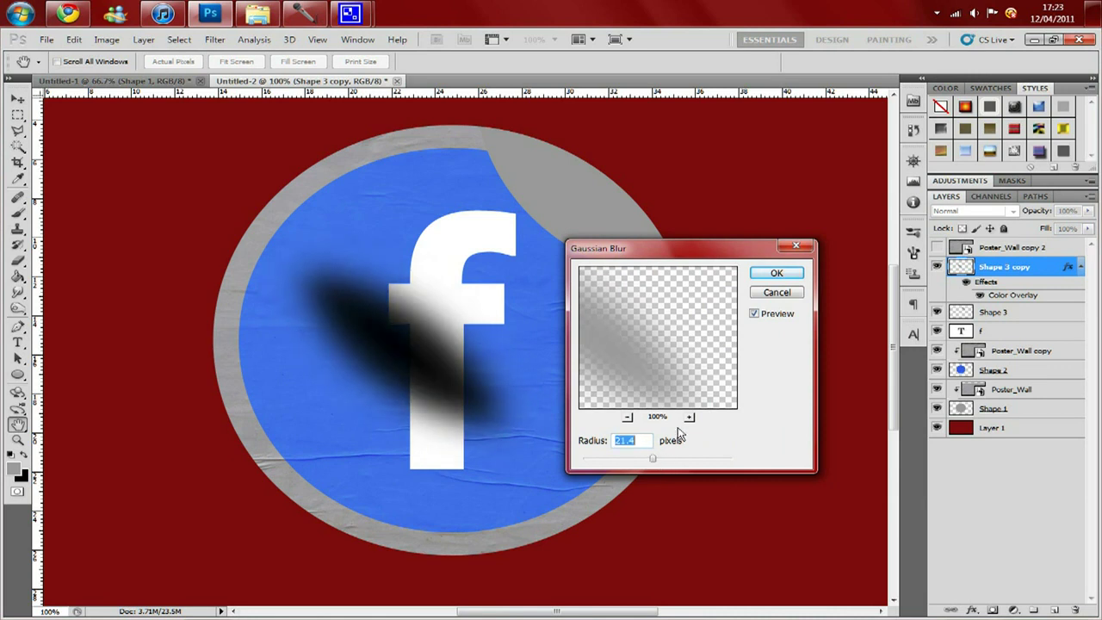
{"action": "left_click", "coordinate": [776, 273]}
Move the blurred shadow up toward the corner and below Shape 3 in the layer stack
{"action": "key", "text": "v"}
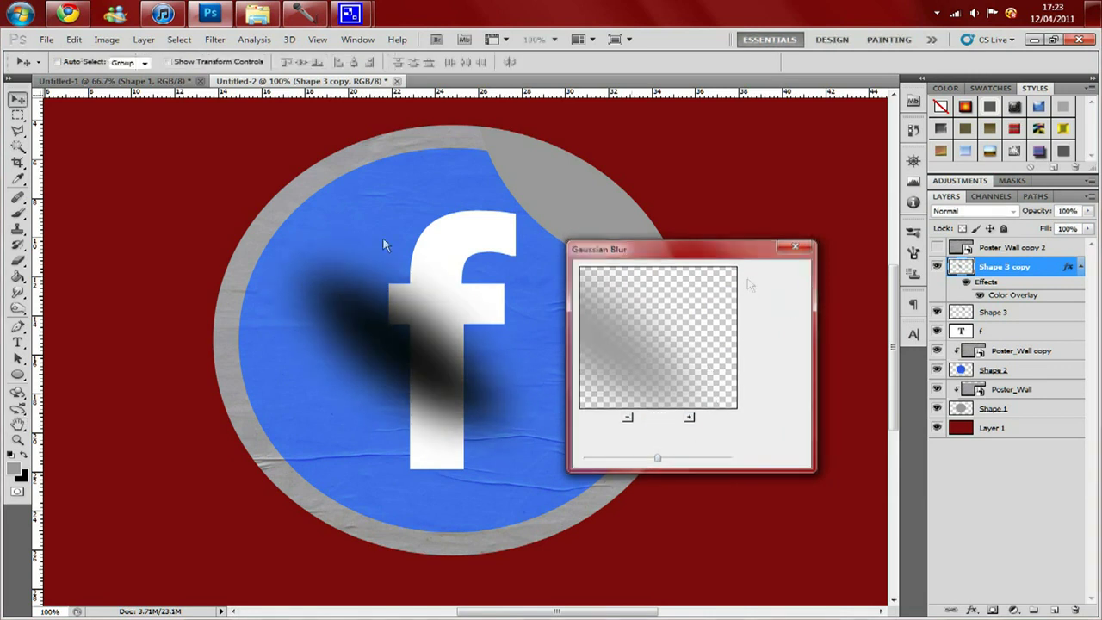
{"action": "left_click_drag", "start_coordinate": [320, 312], "coordinate": [547, 210]}
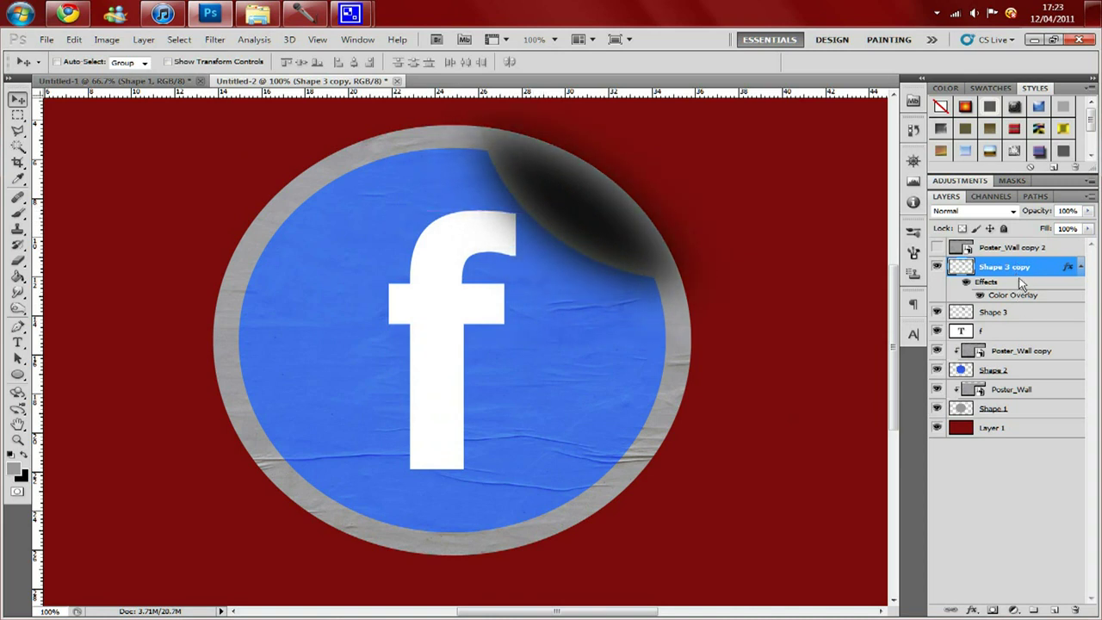
{"action": "left_click_drag", "start_coordinate": [1022, 272], "coordinate": [1025, 327]}
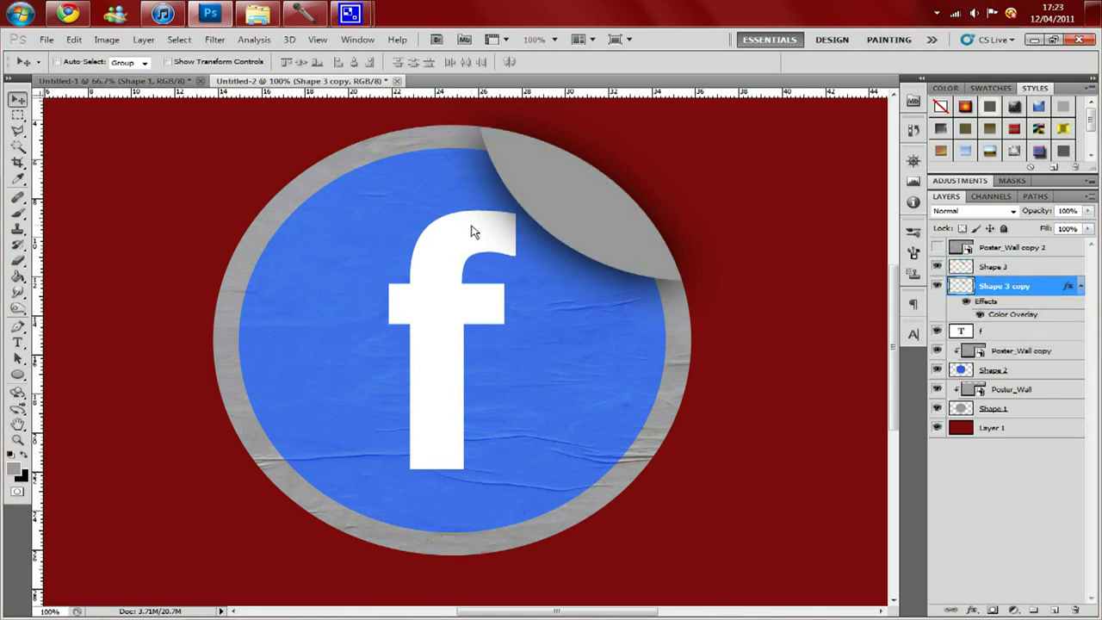
Show Poster_Wall copy 2 and clip it as a texture to the curled corner
{"action": "left_click", "coordinate": [939, 248]}
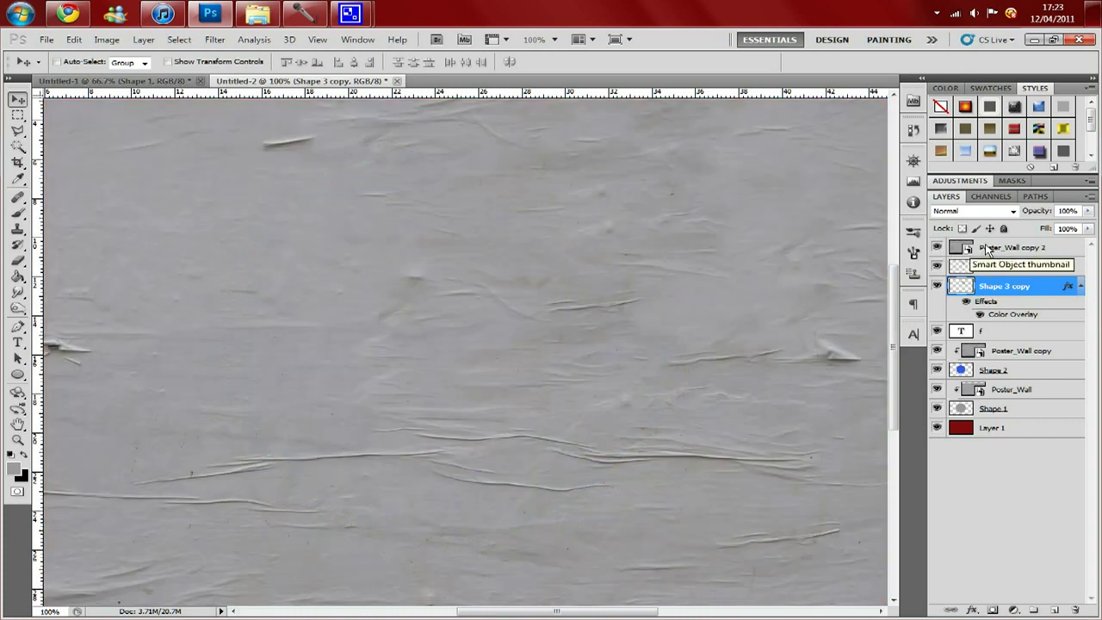
{"action": "left_click", "coordinate": [1022, 247]}
{"action": "right_click", "coordinate": [1027, 248]}
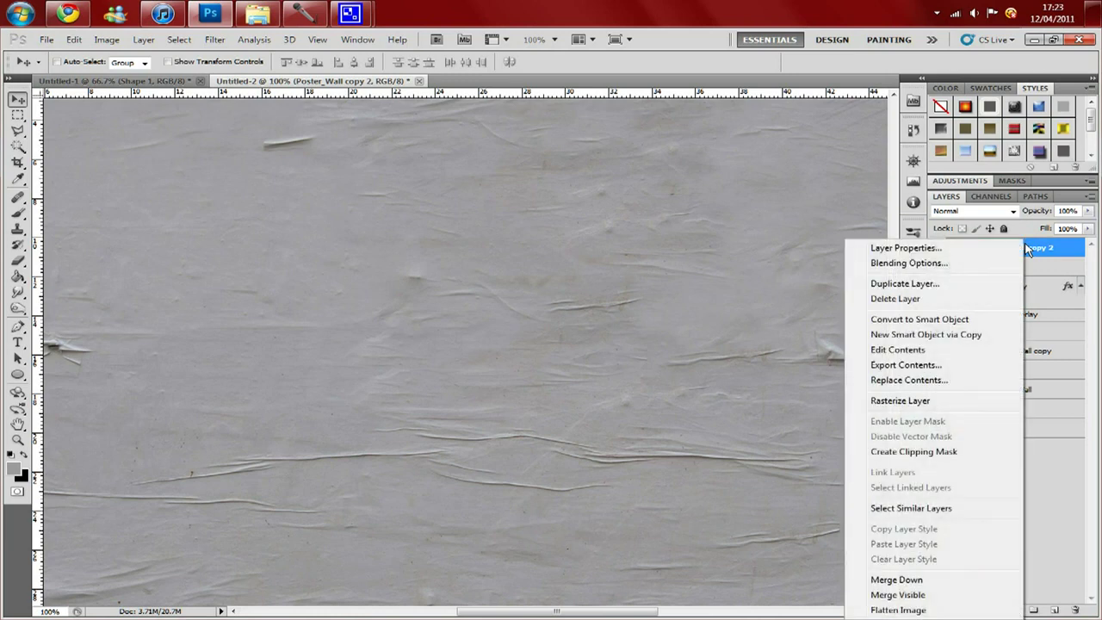
{"action": "left_click", "coordinate": [935, 450]}
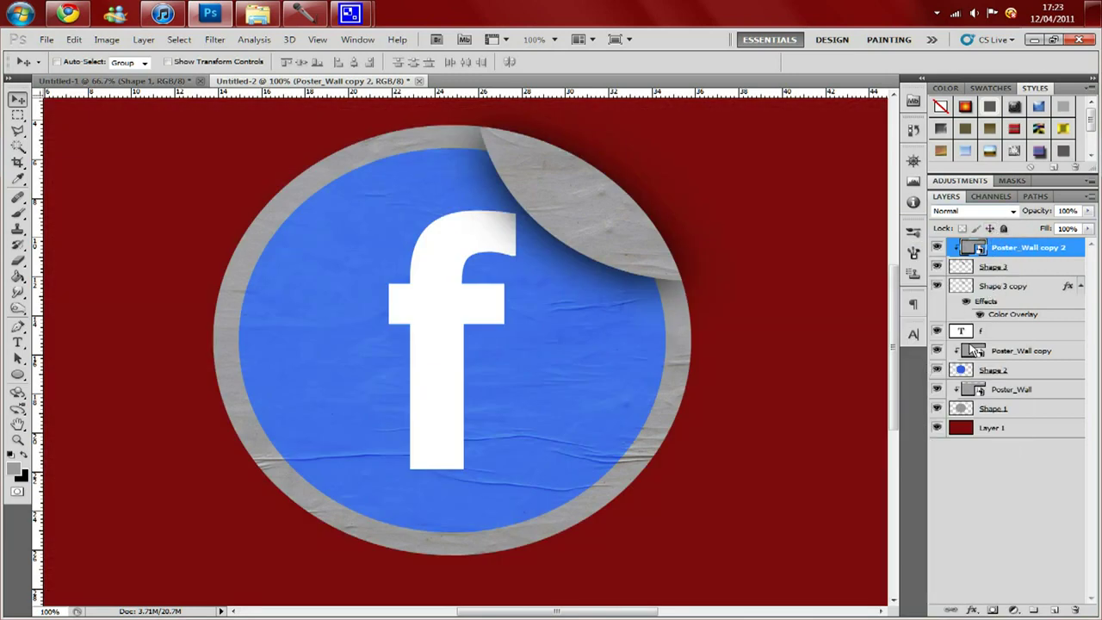
Erase the Shape 3 copy shadow spilling past the curl's upper edge
{"action": "left_click", "coordinate": [1006, 289]}
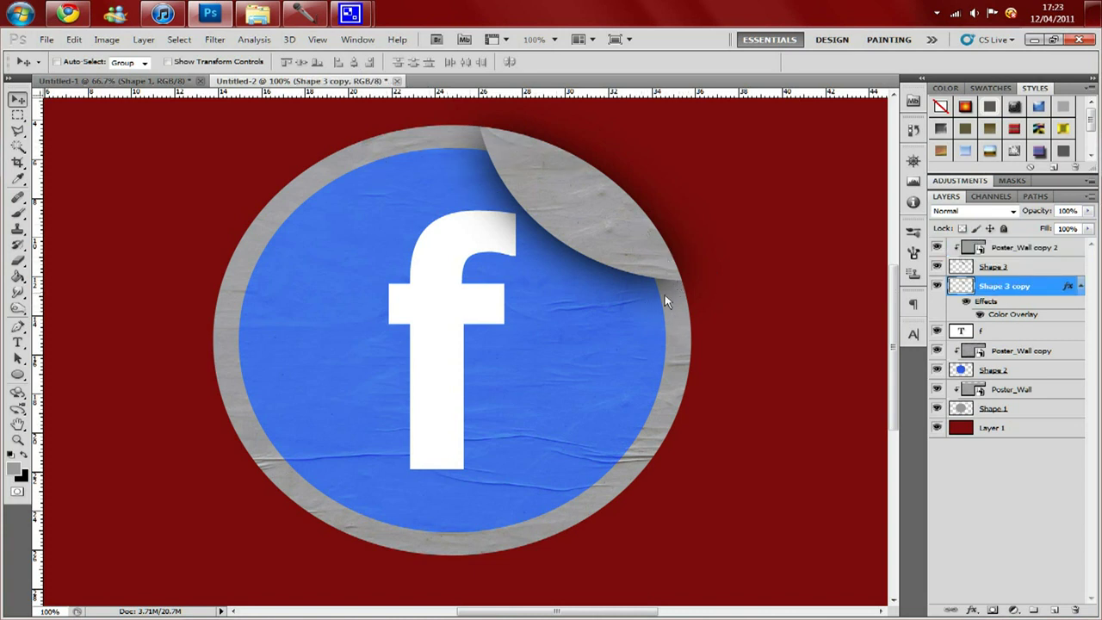
{"action": "left_click", "coordinate": [18, 260]}
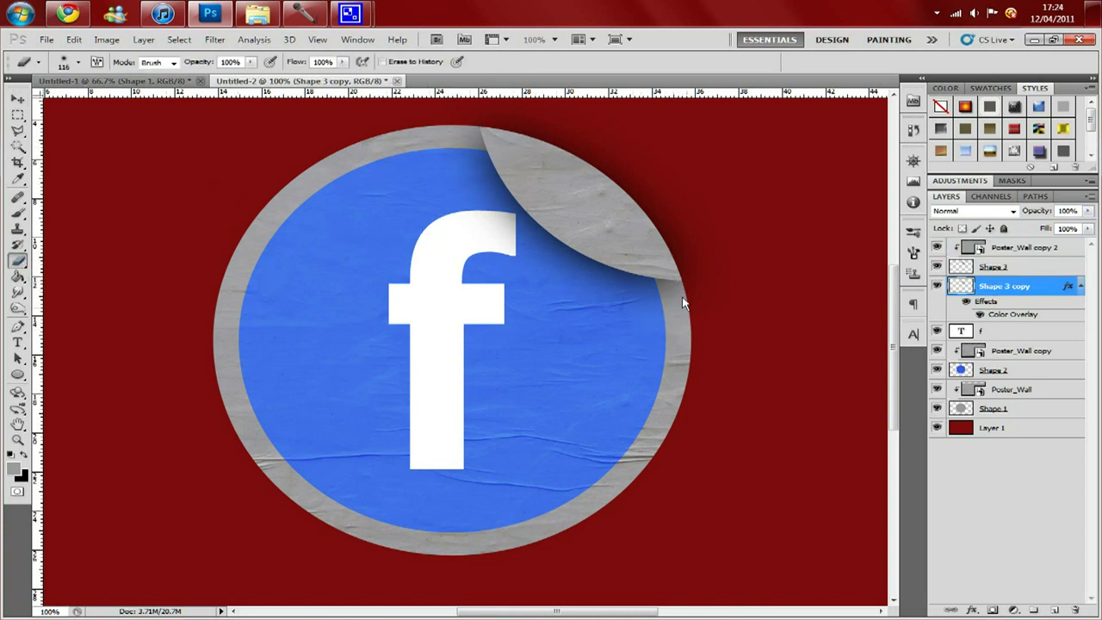
{"action": "mouse_move", "coordinate": [693, 258]}
{"action": "left_mouse_down"}
{"action": "mouse_move", "coordinate": [684, 239]}
{"action": "mouse_move", "coordinate": [585, 167]}
{"action": "mouse_move", "coordinate": [480, 123]}
{"action": "mouse_move", "coordinate": [664, 249]}
{"action": "left_mouse_up"}
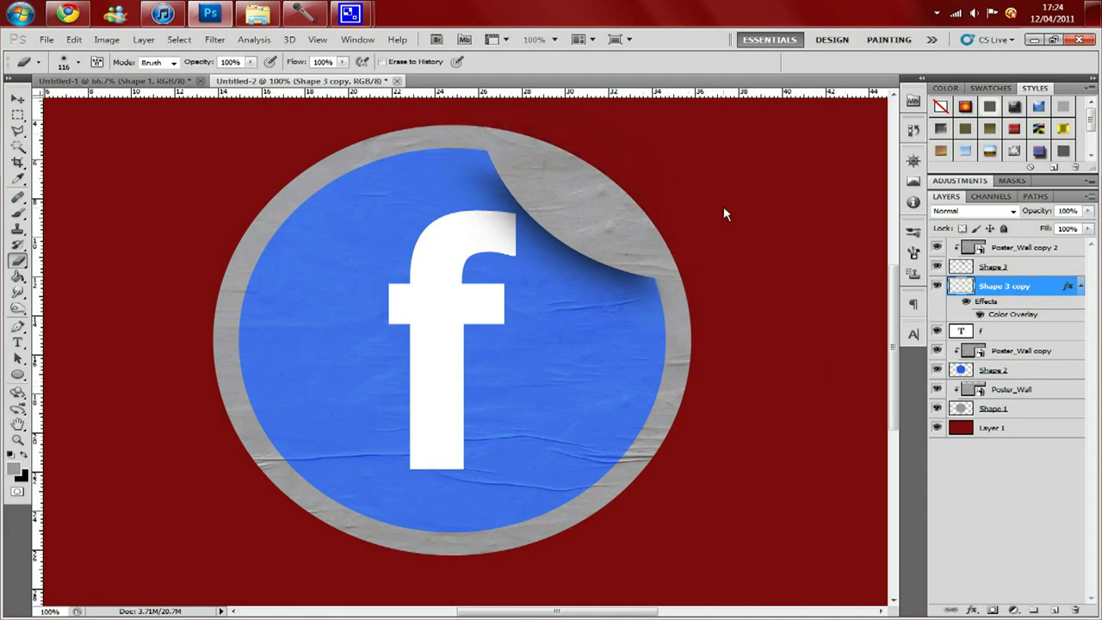
{"action": "key", "text": "ctrl+minus"}
{"action": "key", "text": "ctrl+minus"}
{"action": "key", "text": "ctrl+plus"}
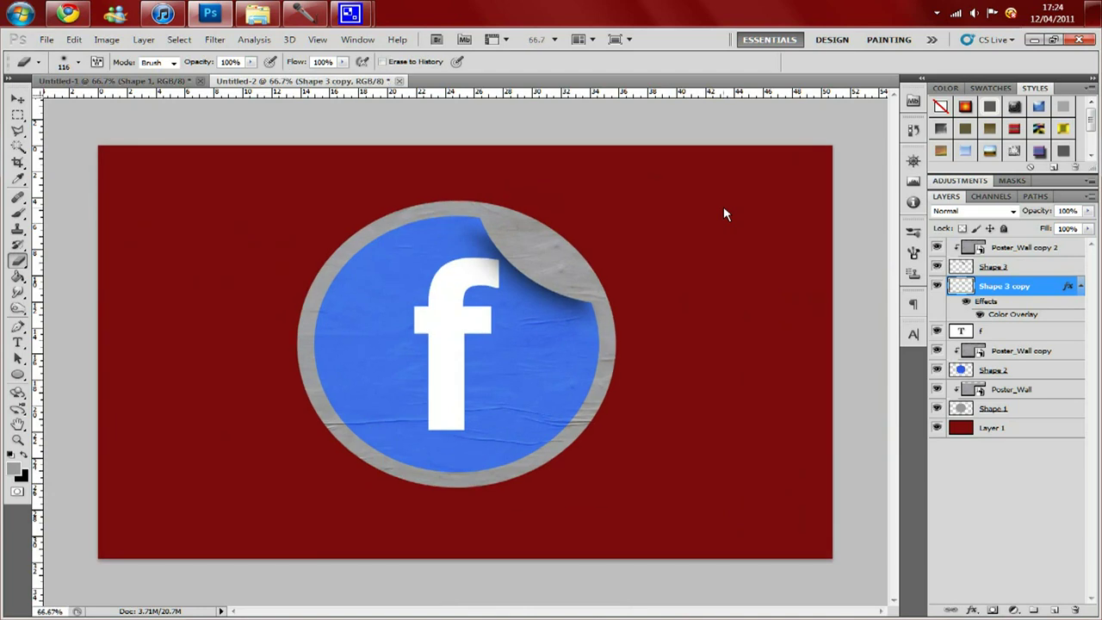
{"action": "key", "text": "ctrl+plus"}
{"action": "scroll", "coordinate": [701, 232], "scroll_direction": "up", "scroll_amount": 1}
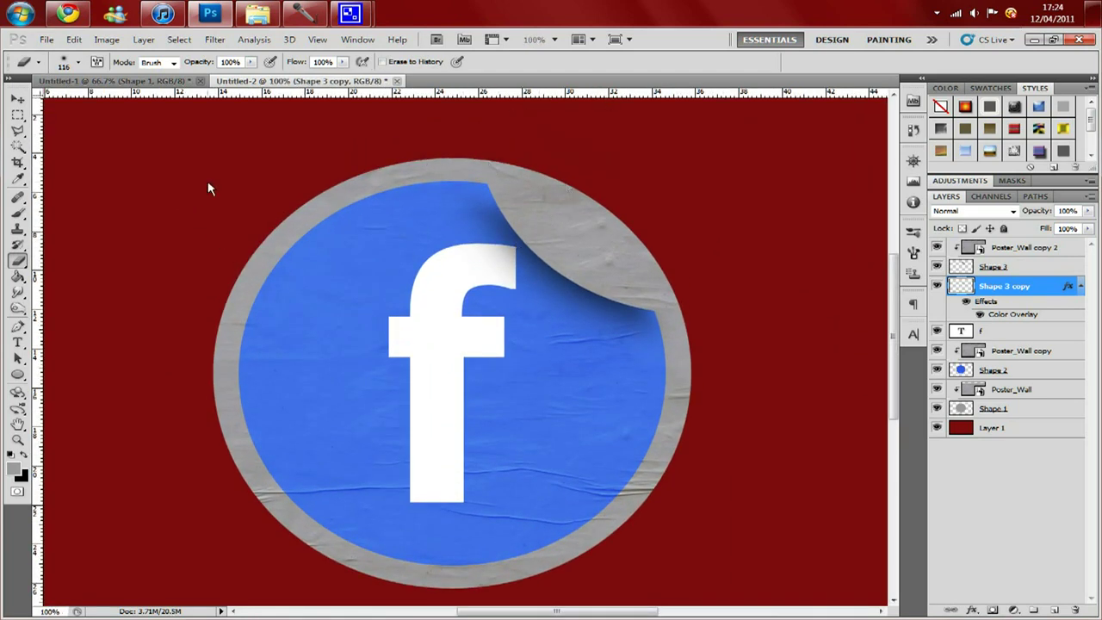
Draw a Polygonal Lasso selection around the sticker corner beyond the curl's fold
{"action": "left_click", "coordinate": [19, 133]}
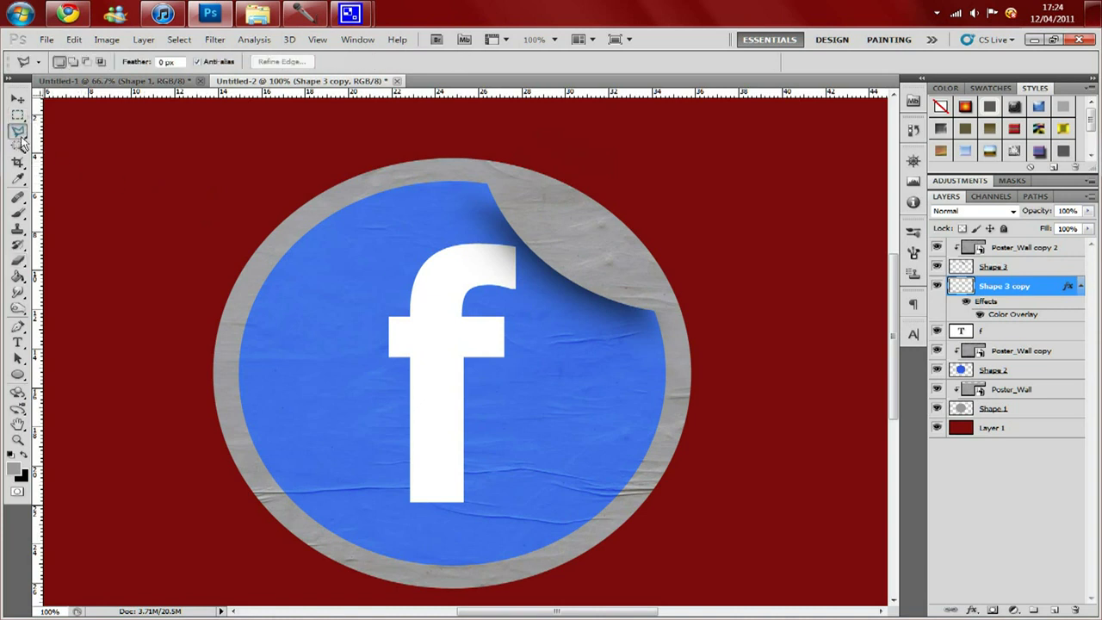
{"action": "left_click", "coordinate": [476, 149]}
{"action": "left_click", "coordinate": [478, 153]}
{"action": "left_click", "coordinate": [19, 132]}
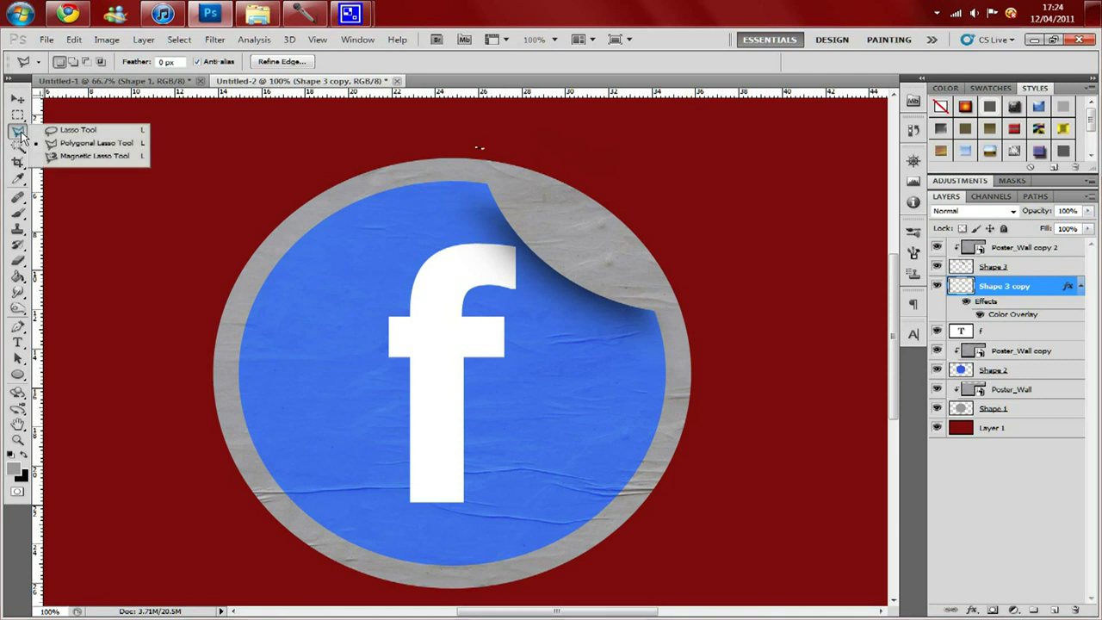
{"action": "left_click", "coordinate": [67, 148]}
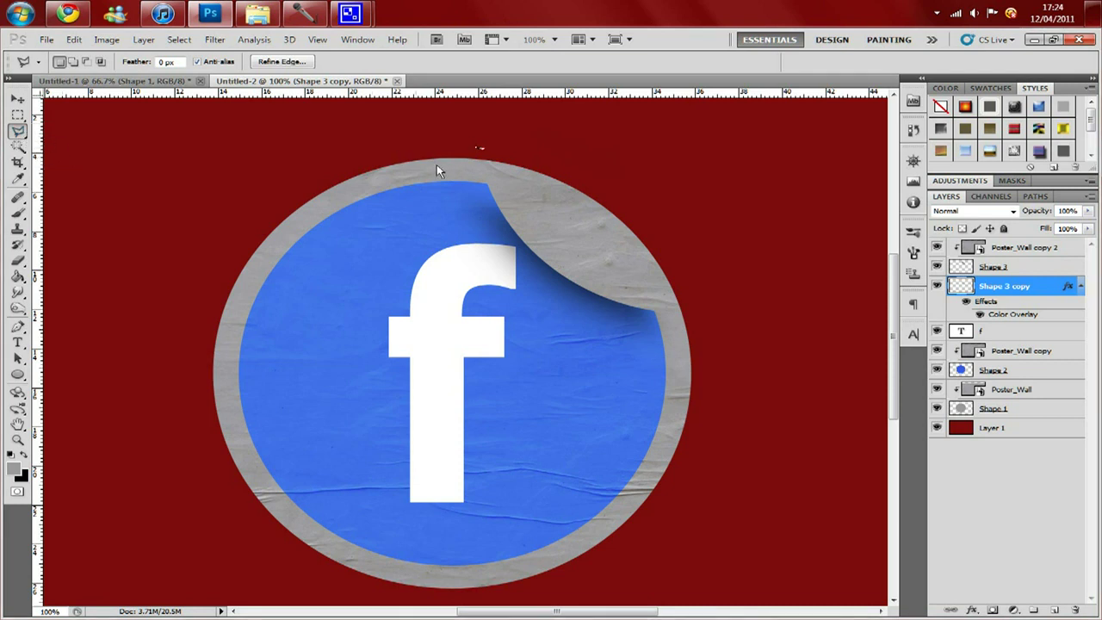
{"action": "key", "text": "ctrl+d"}
{"action": "left_click", "coordinate": [461, 139]}
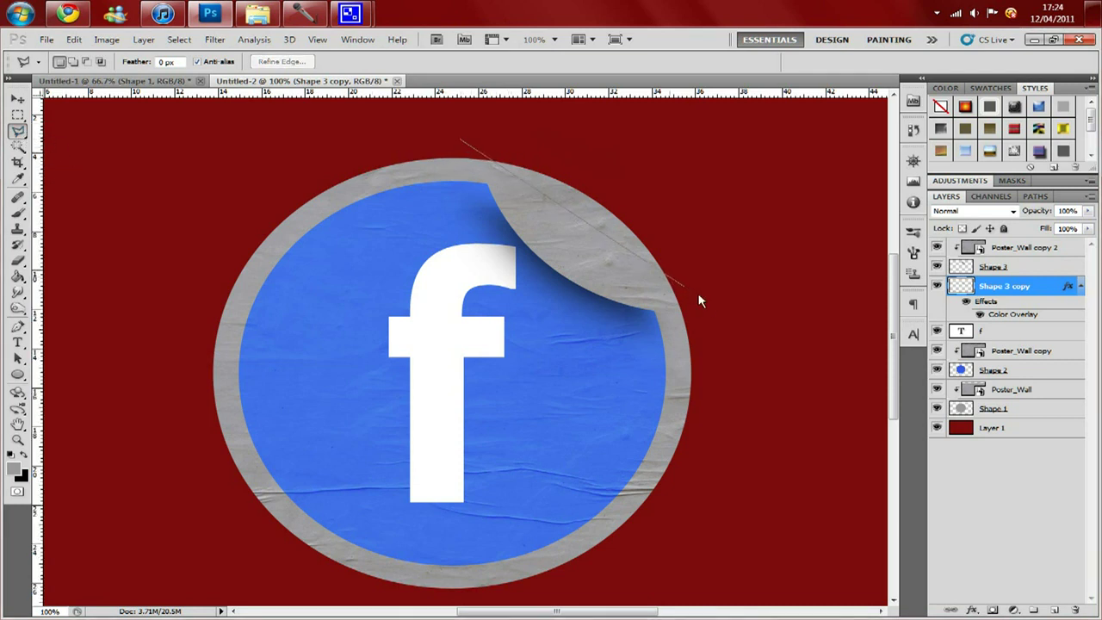
{"action": "left_click", "coordinate": [733, 348]}
{"action": "left_click", "coordinate": [739, 240]}
{"action": "left_click", "coordinate": [643, 161]}
{"action": "left_click", "coordinate": [461, 138]}
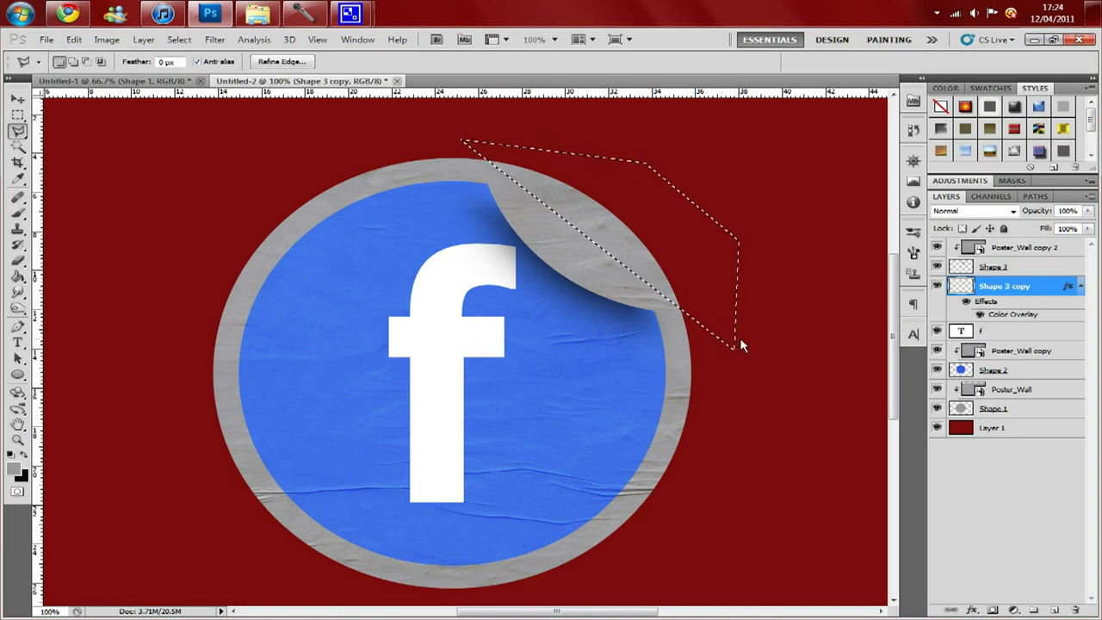
Delete the selected corner area from Shape 3 and from the blue circle Shape 2
{"action": "left_click", "coordinate": [1001, 268]}
{"action": "key", "text": "Delete"}
{"action": "key", "text": "ctrl+d"}
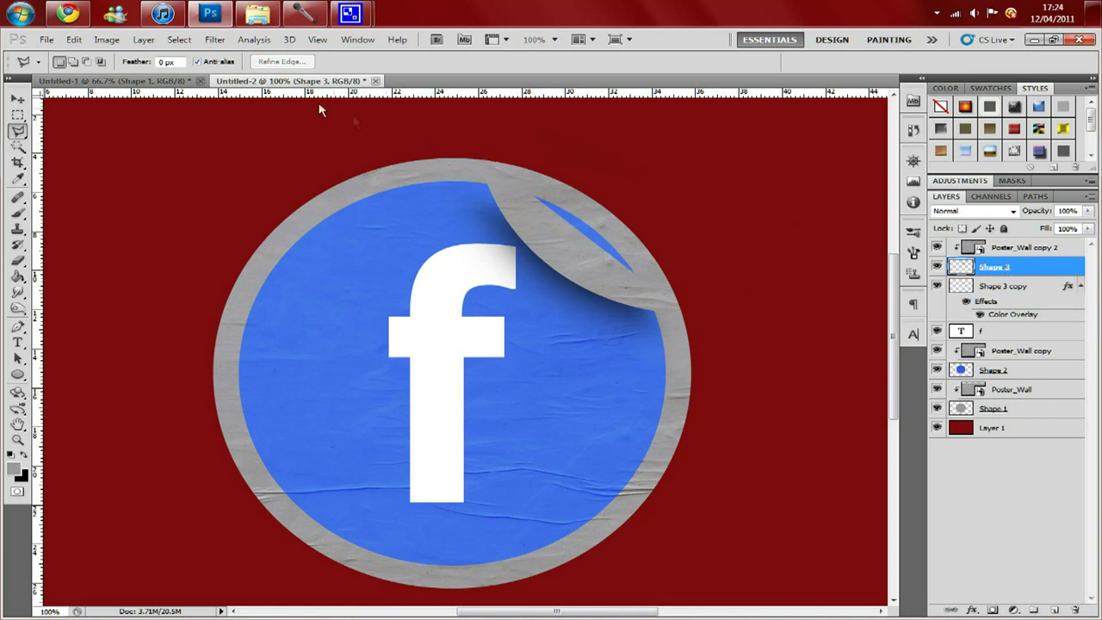
{"action": "left_click", "coordinate": [179, 40]}
{"action": "left_click", "coordinate": [184, 78]}
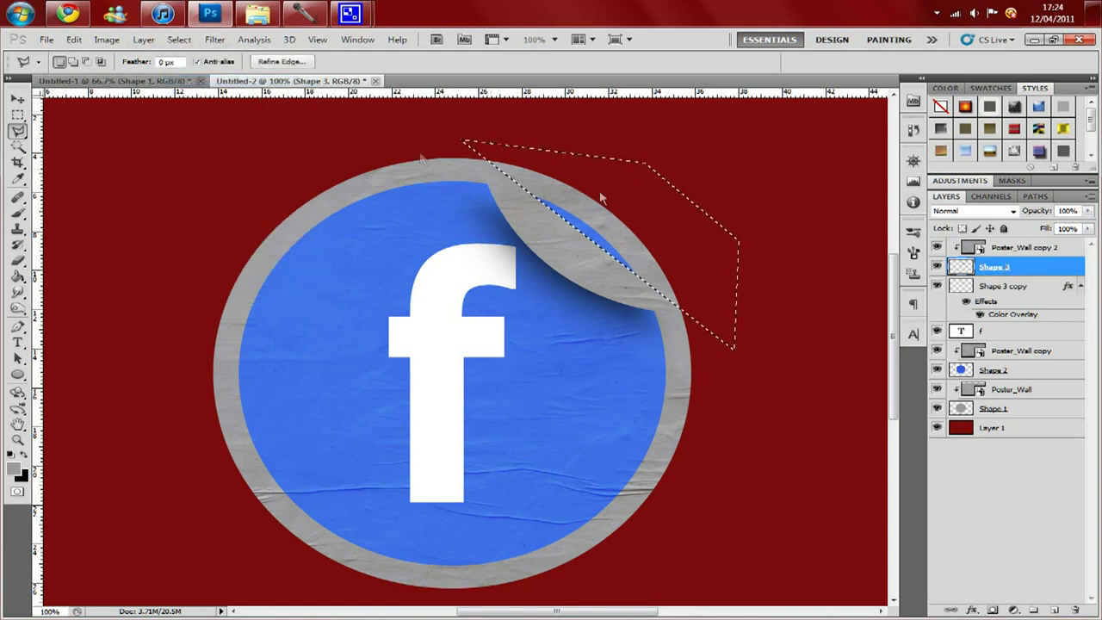
{"action": "left_click", "coordinate": [999, 370]}
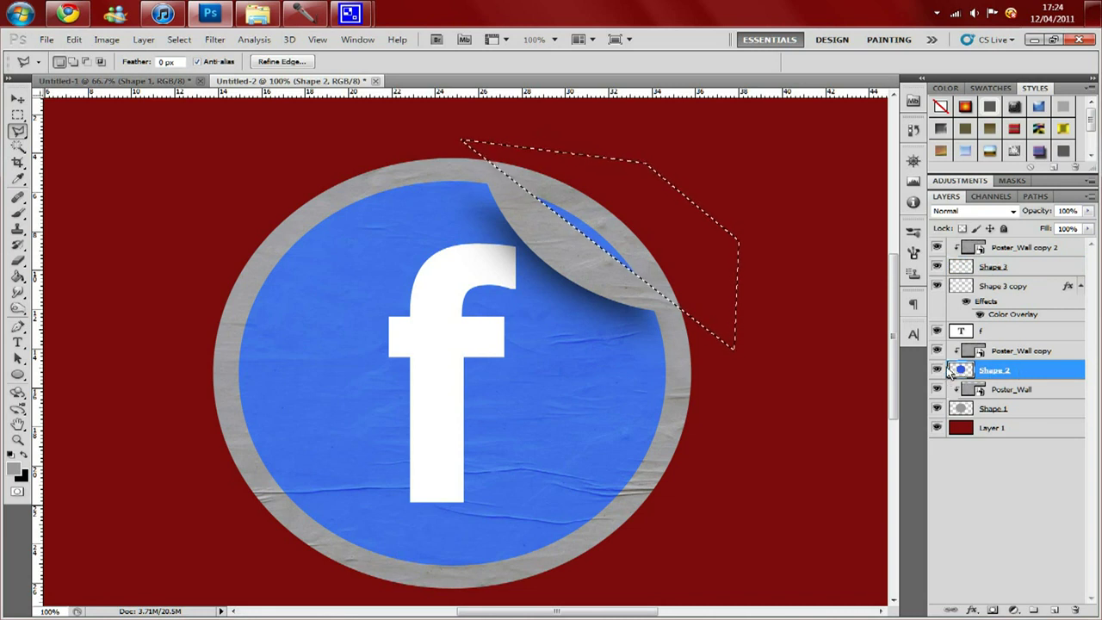
{"action": "key", "text": "Delete"}
{"action": "key", "text": "ctrl+d"}
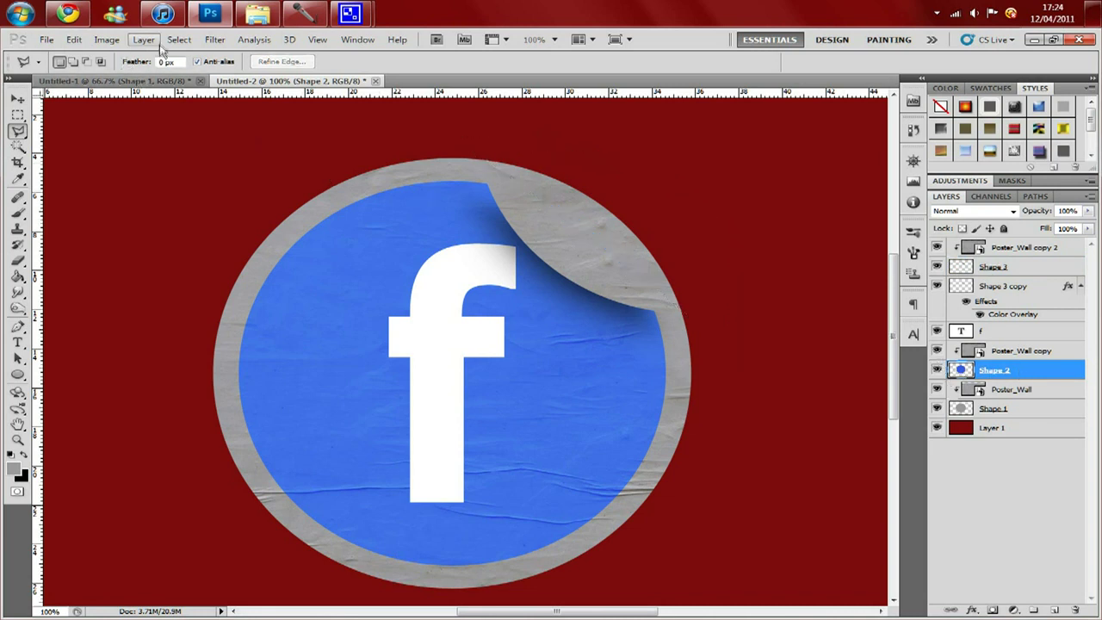
Reselect the corner area and delete it from the grey ring Shape 1
{"action": "left_click", "coordinate": [179, 40]}
{"action": "left_click", "coordinate": [184, 76]}
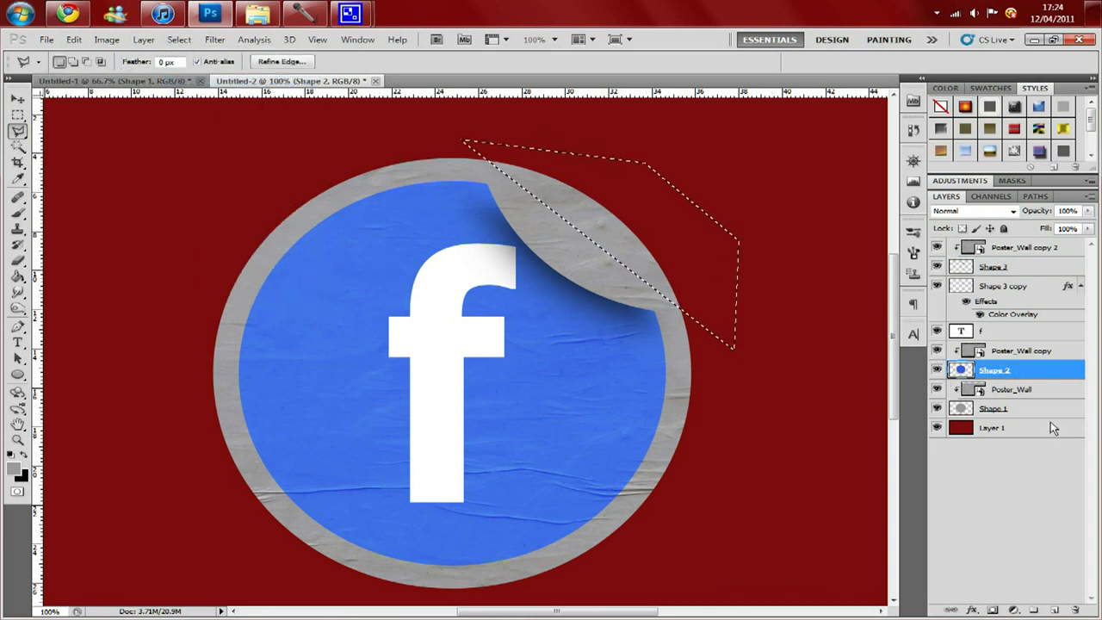
{"action": "left_click", "coordinate": [998, 409]}
{"action": "key", "text": "Delete"}
{"action": "key", "text": "ctrl+d"}
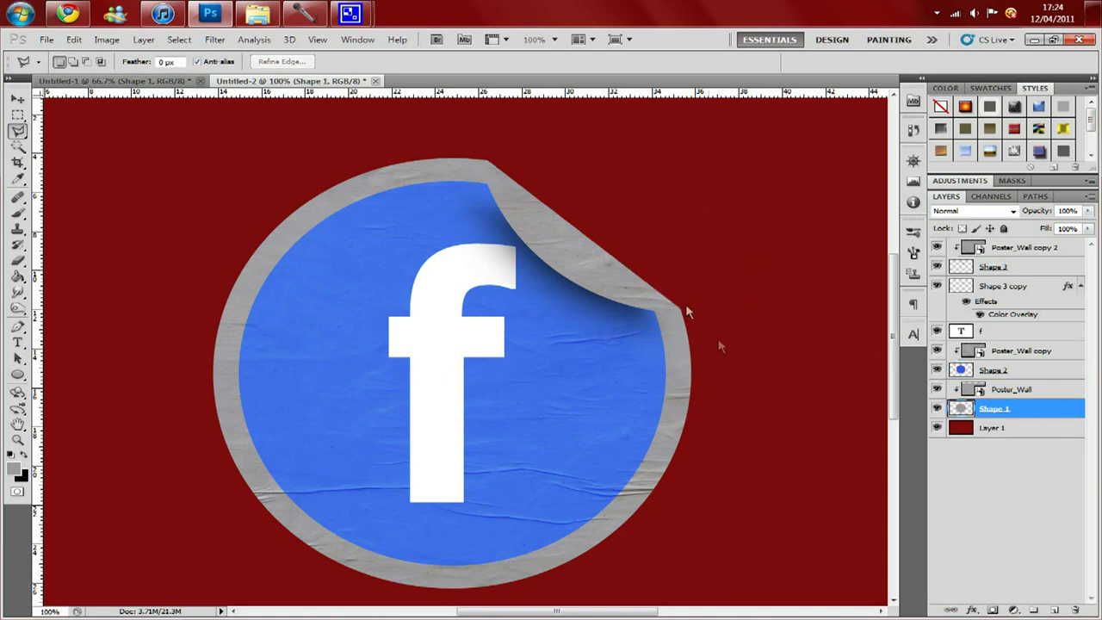
{"action": "key", "text": "ctrl+minus"}
{"action": "key", "text": "ctrl+minus"}
{"action": "key", "text": "ctrl+minus"}
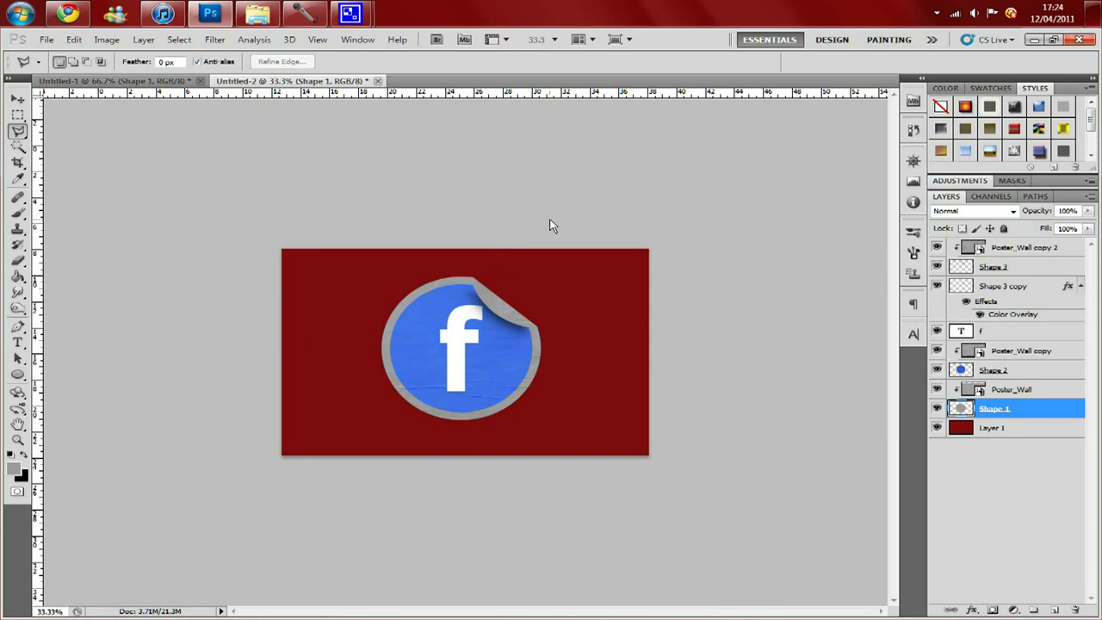
Give Shape 1 a drop shadow with distance 18, spread 38 and a larger size
{"action": "key", "text": "ctrl+plus"}
{"action": "key", "text": "ctrl+plus"}
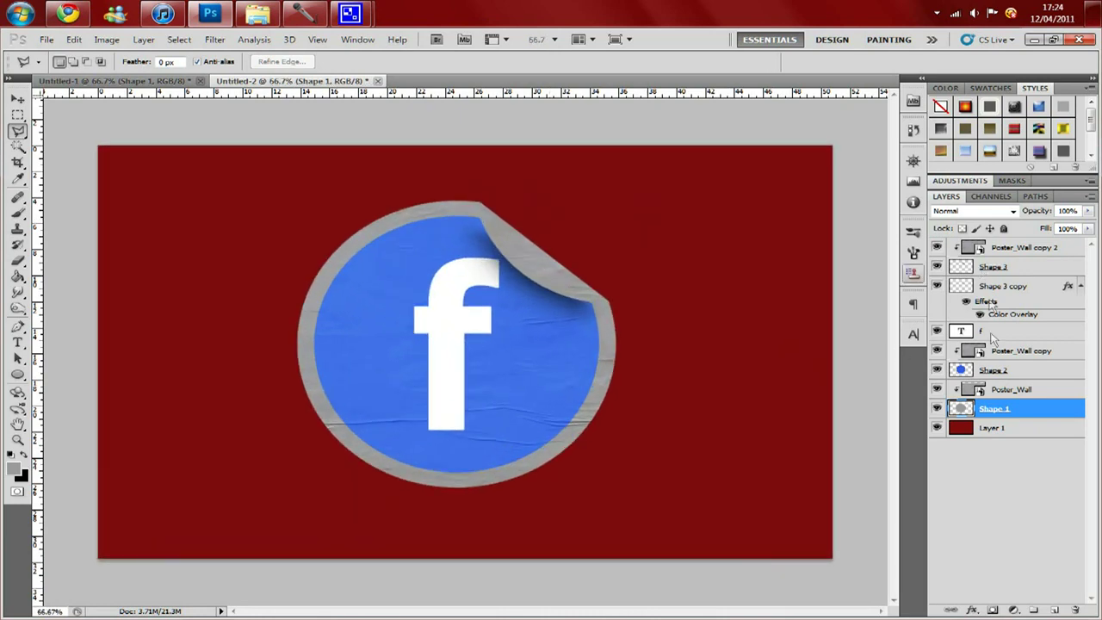
{"action": "double_click", "coordinate": [1014, 410]}
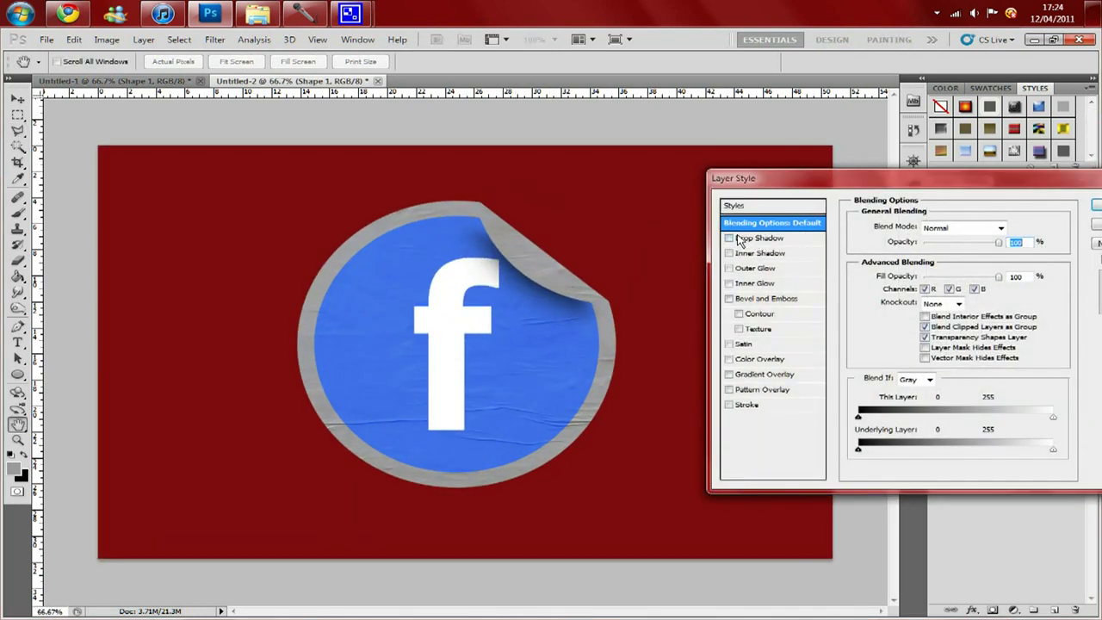
{"action": "left_click", "coordinate": [729, 238]}
{"action": "left_click", "coordinate": [761, 240]}
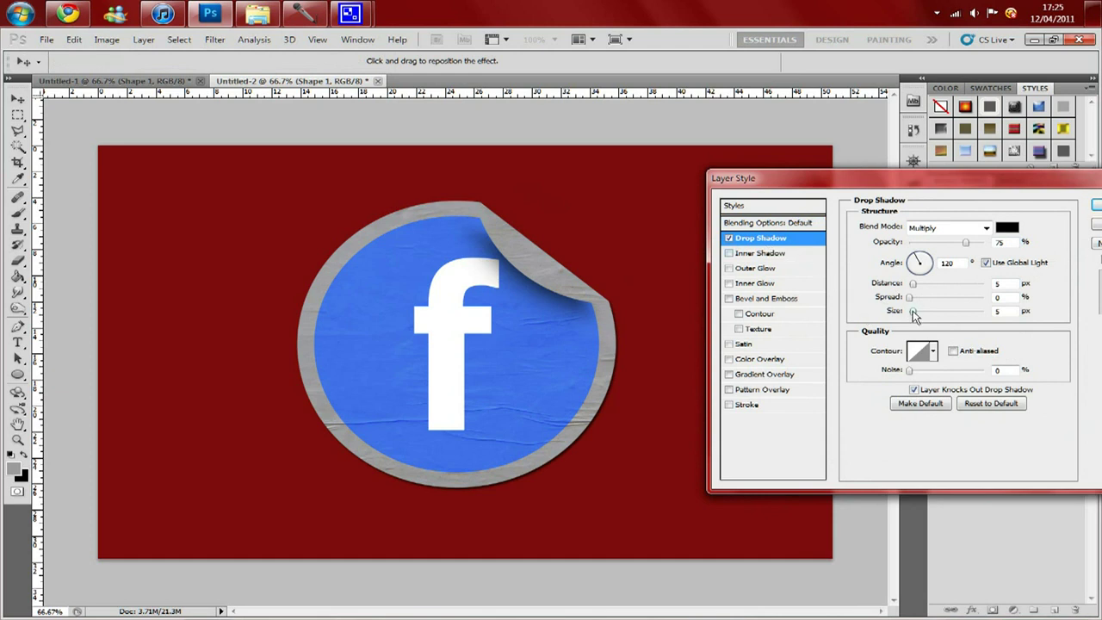
{"action": "left_click_drag", "start_coordinate": [913, 312], "coordinate": [924, 286]}
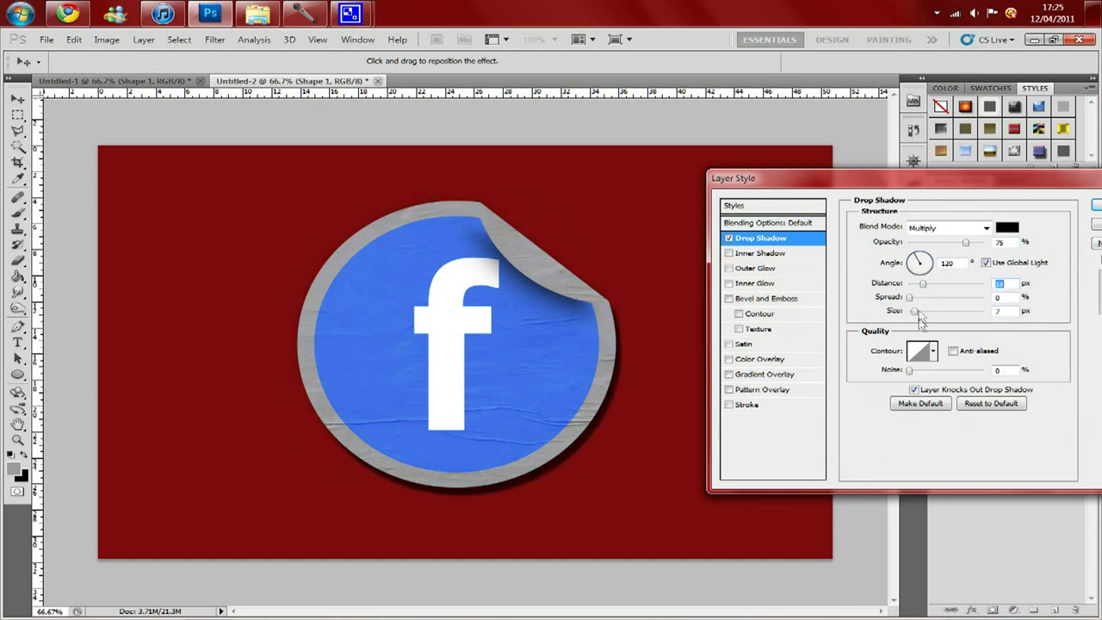
{"action": "mouse_move", "coordinate": [910, 297]}
{"action": "left_mouse_down"}
{"action": "mouse_move", "coordinate": [938, 297]}
{"action": "mouse_move", "coordinate": [929, 311]}
{"action": "mouse_move", "coordinate": [938, 311]}
{"action": "mouse_move", "coordinate": [922, 311]}
{"action": "left_mouse_up"}
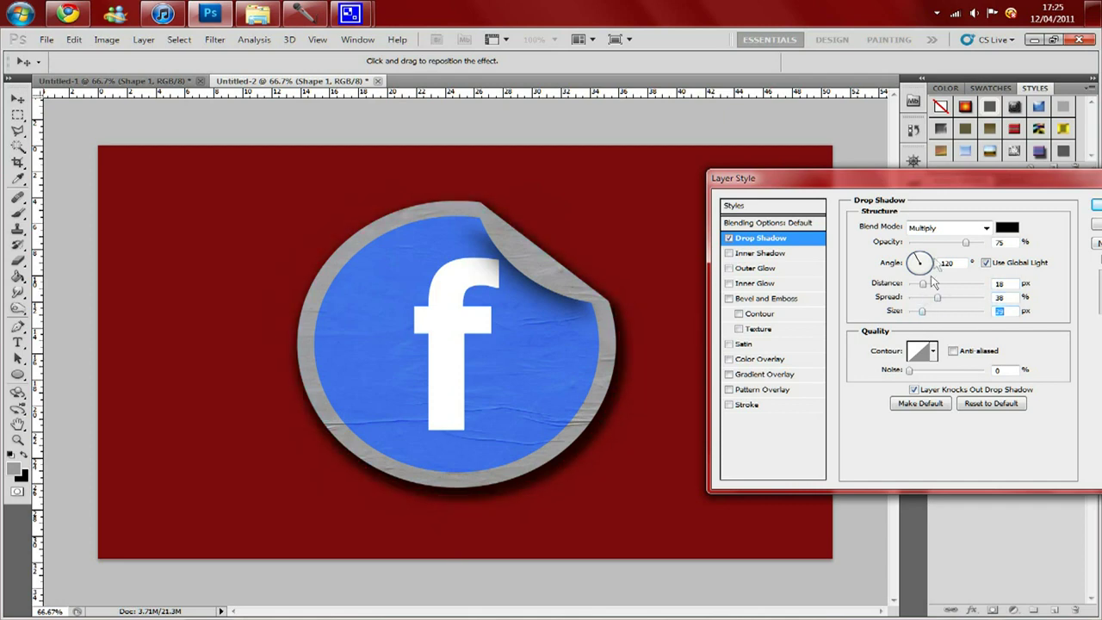
{"action": "left_click", "coordinate": [1095, 205]}
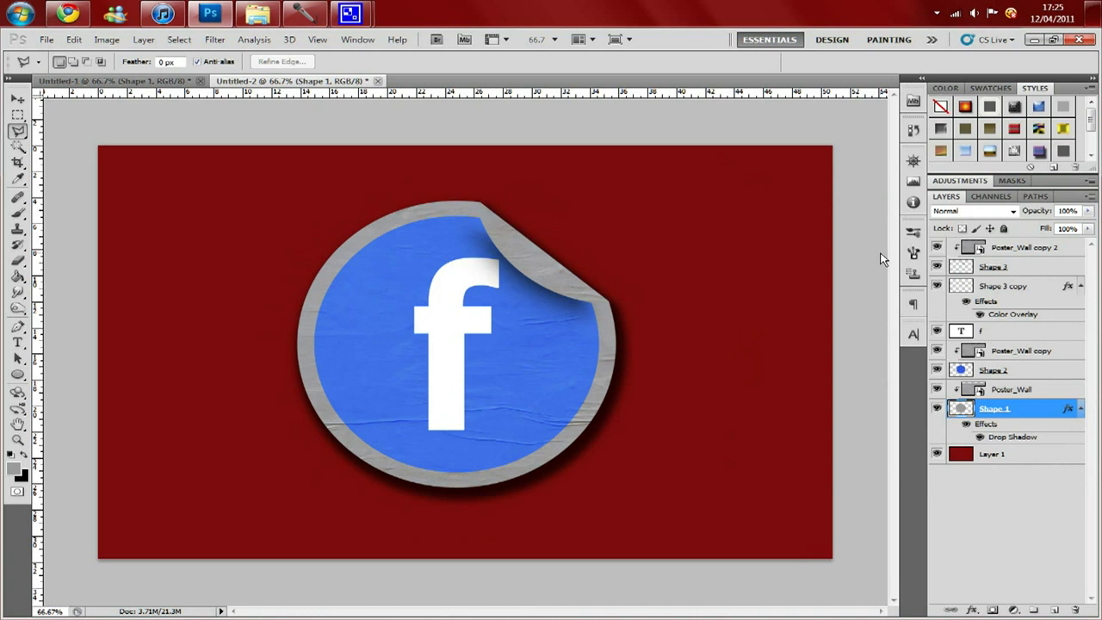
{"action": "key", "text": "ctrl+minus"}
{"action": "key", "text": "ctrl+minus"}
{"action": "key", "text": "ctrl+plus"}
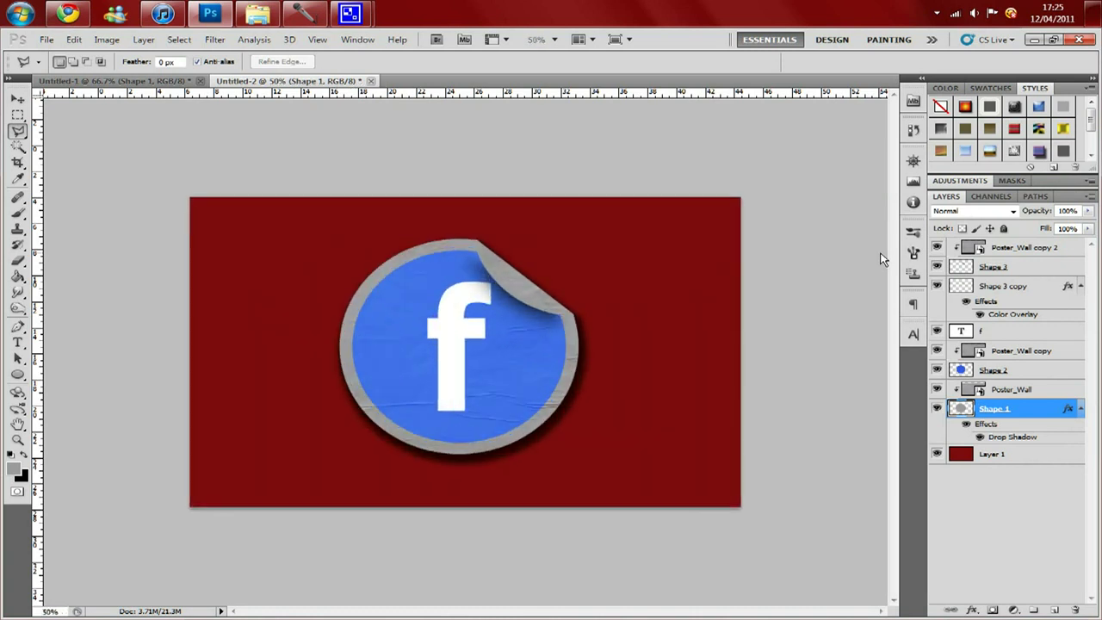